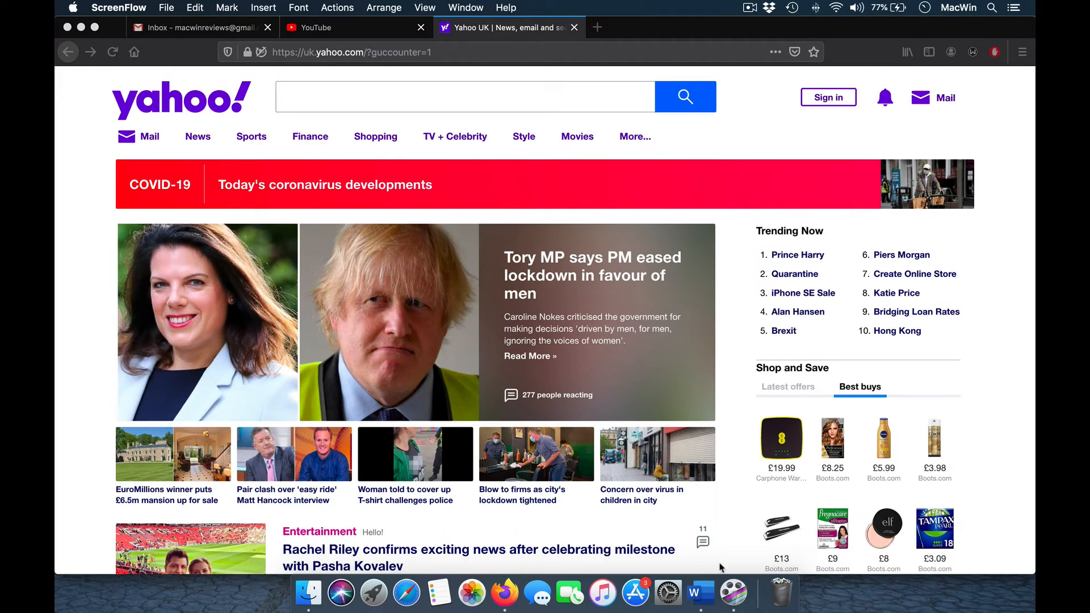
Switch to the article open in Word and make its opening paragraph bold.
{"action": "left_click", "coordinate": [700, 593]}
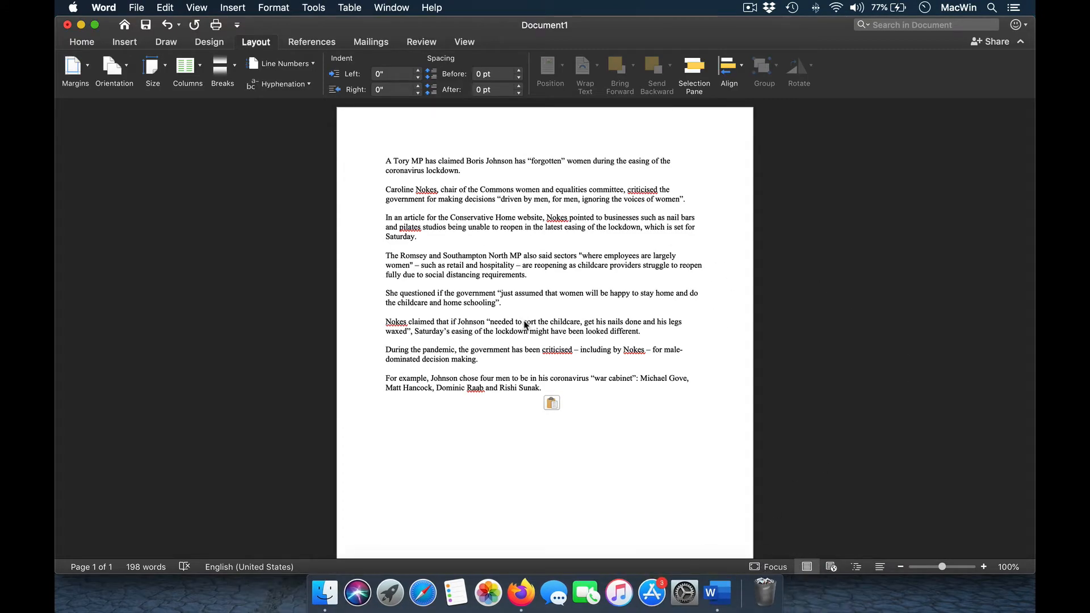
{"action": "left_click", "coordinate": [515, 265]}
{"action": "left_click_drag", "start_coordinate": [691, 203], "coordinate": [399, 195]}
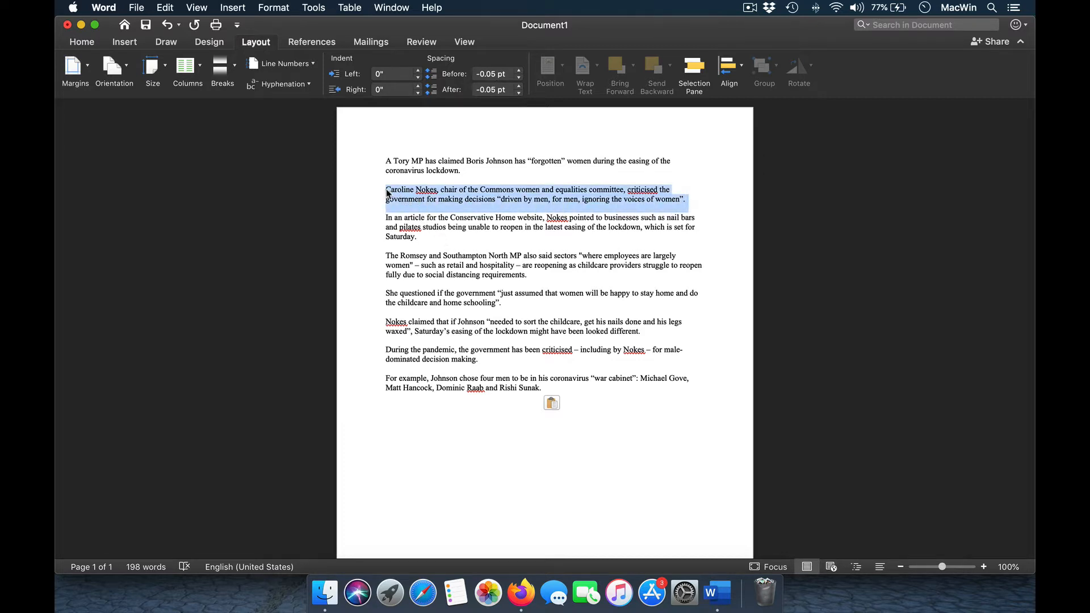
{"action": "left_click_drag", "start_coordinate": [466, 174], "coordinate": [375, 161]}
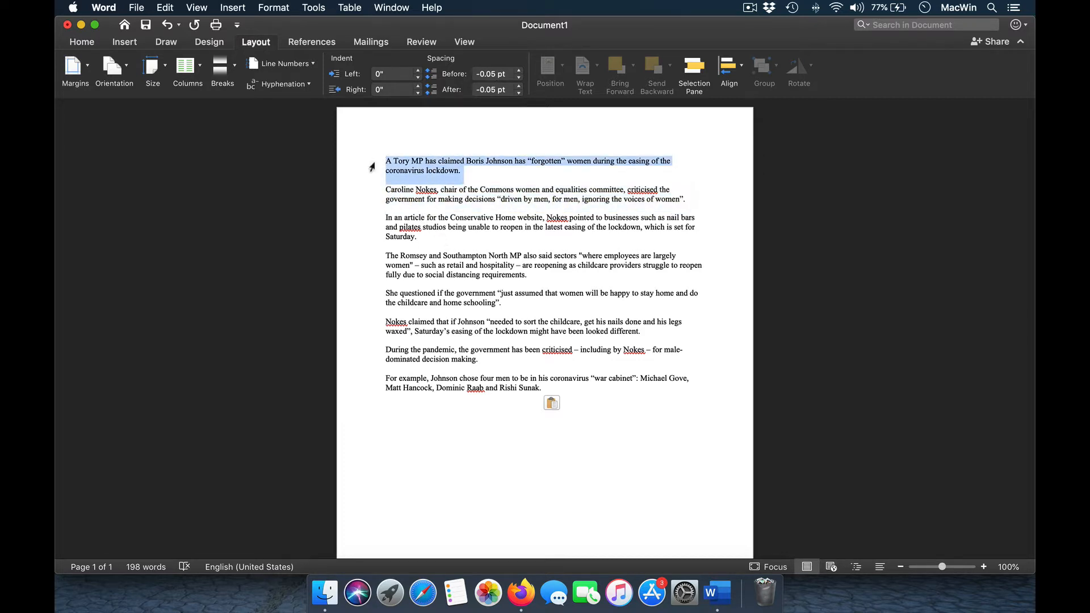
{"action": "key", "text": "super+b"}
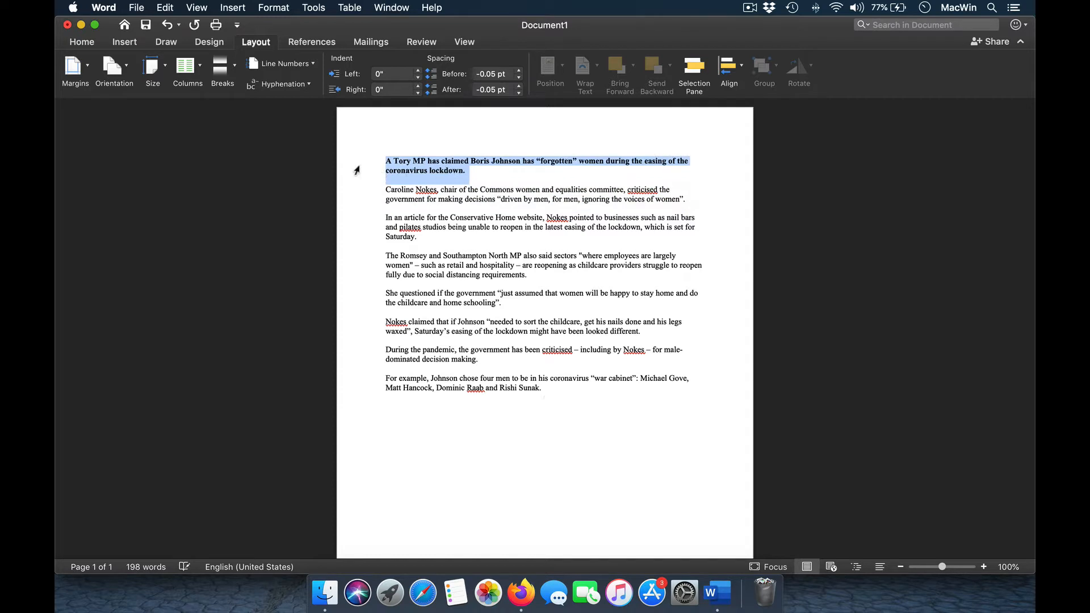
Set the bold opening paragraph's font to Abyssinica SIL at size 20.
{"action": "left_click", "coordinate": [83, 46]}
{"action": "left_click", "coordinate": [196, 63]}
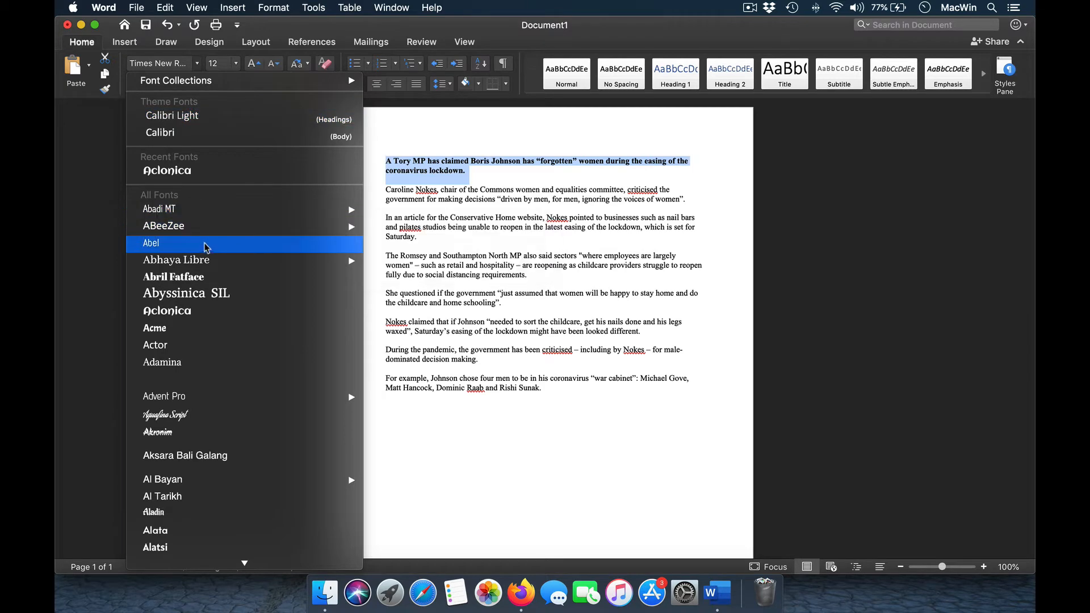
{"action": "left_click", "coordinate": [219, 298]}
{"action": "left_click", "coordinate": [235, 63]}
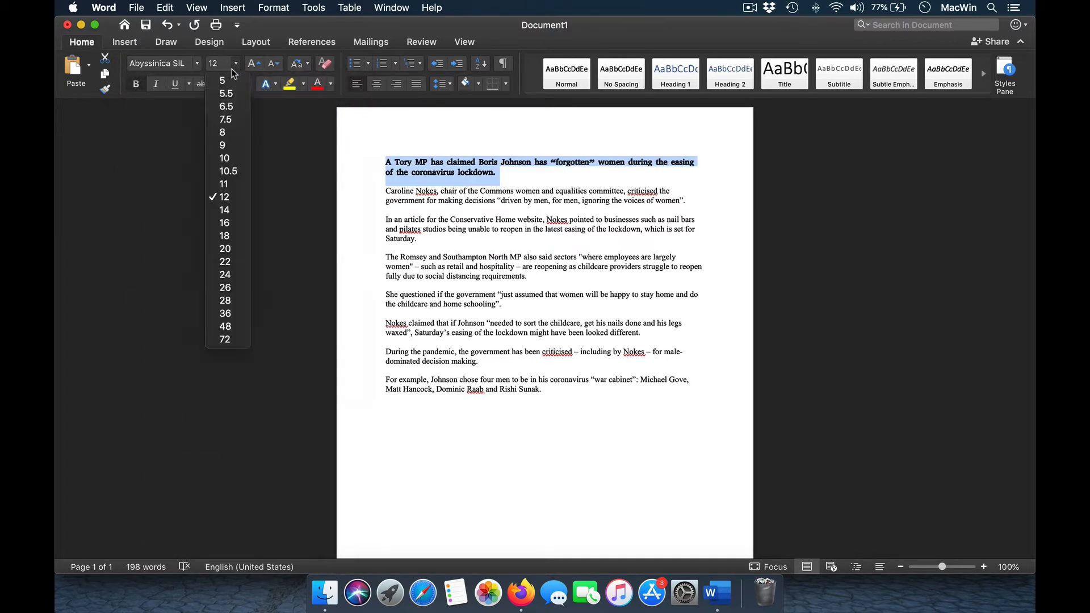
{"action": "left_click", "coordinate": [230, 253]}
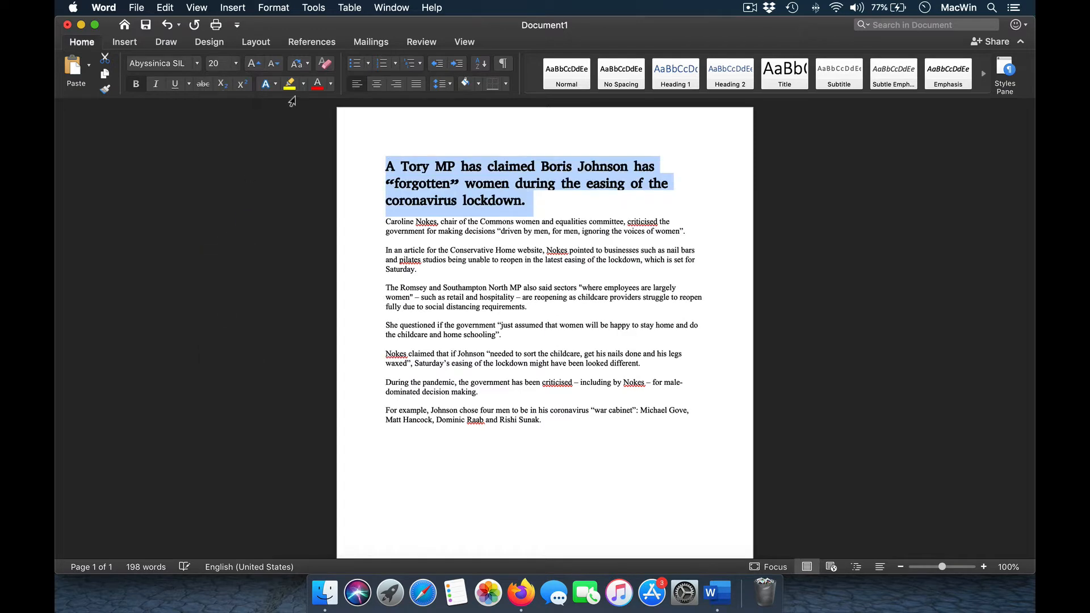
Keep the headline left-aligned, colour it standard red and add an empty line below it.
{"action": "left_click", "coordinate": [376, 85]}
{"action": "left_click", "coordinate": [357, 85]}
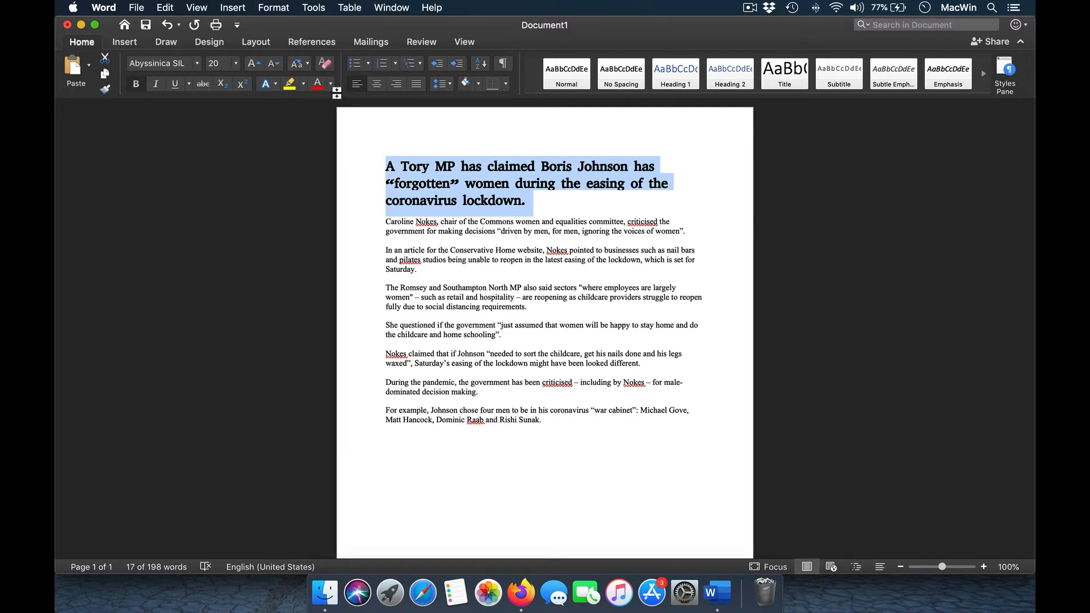
{"action": "left_click", "coordinate": [331, 83]}
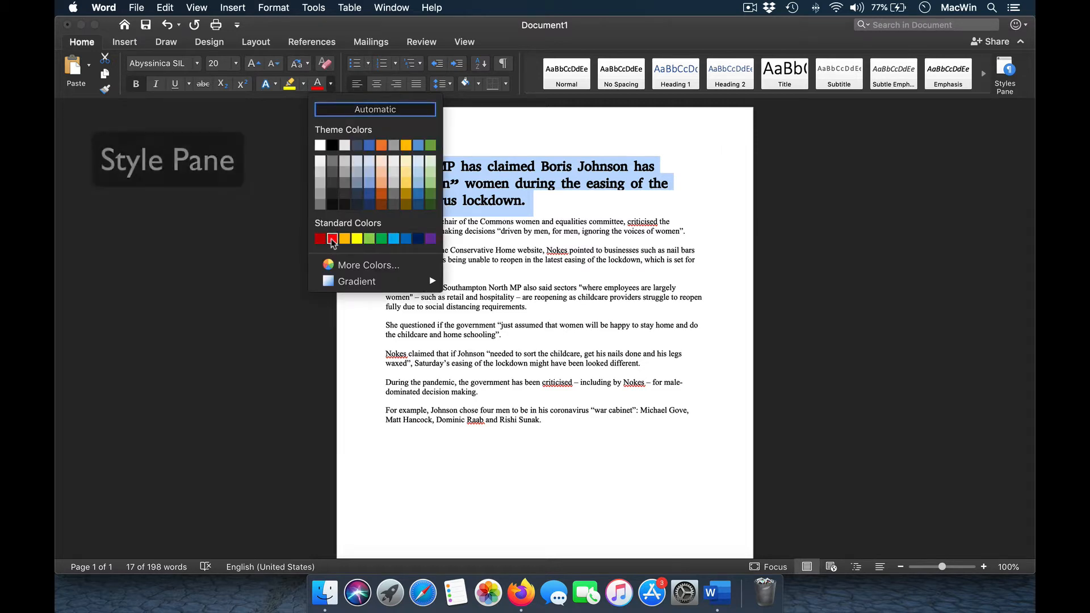
{"action": "left_click", "coordinate": [332, 238]}
{"action": "left_click", "coordinate": [556, 208]}
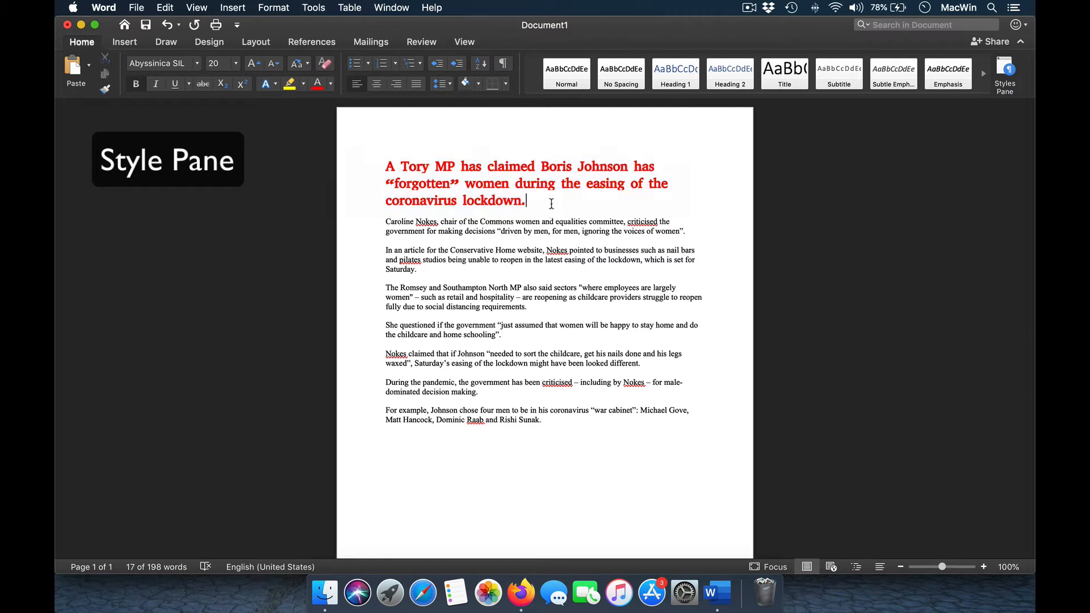
{"action": "key", "text": "Return"}
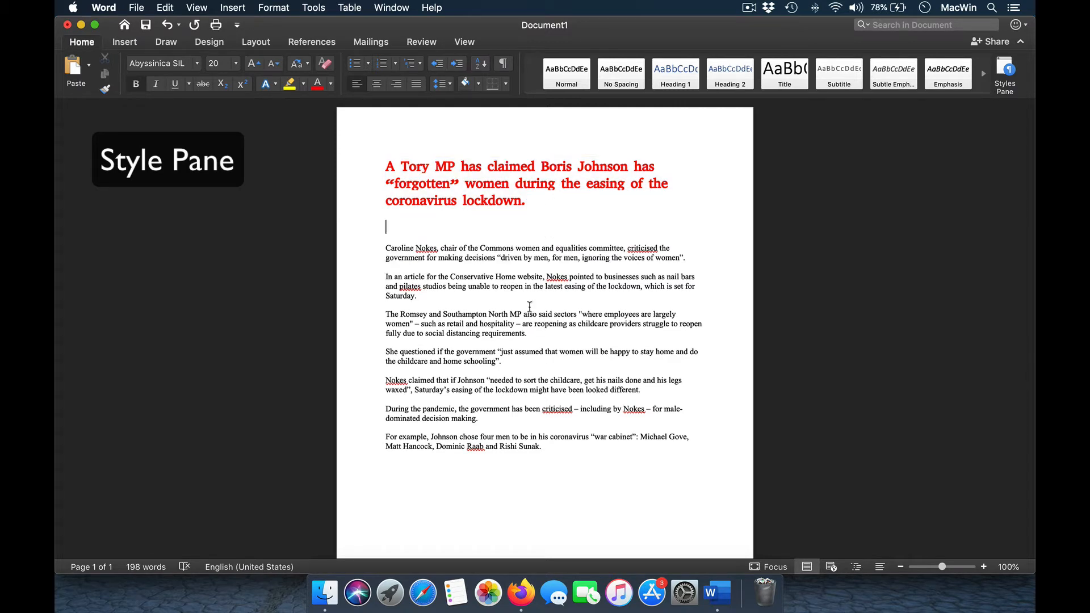
Create a new paragraph style named miney from the red headline's formatting.
{"action": "left_click_drag", "start_coordinate": [533, 202], "coordinate": [377, 161]}
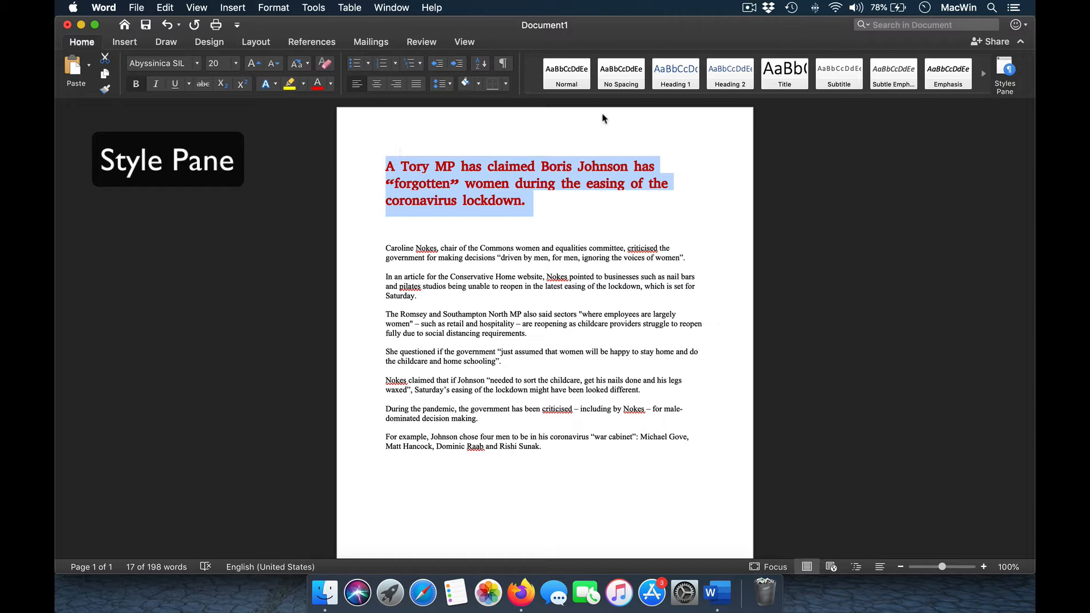
{"action": "left_click", "coordinate": [1006, 74]}
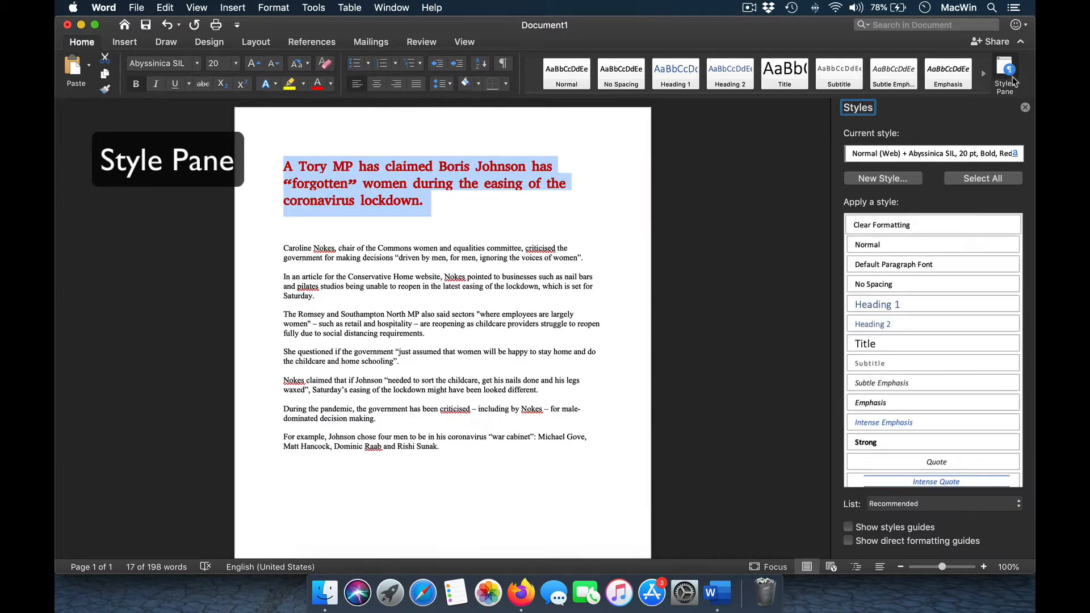
{"action": "left_click", "coordinate": [890, 180]}
{"action": "type", "text": "miney"}
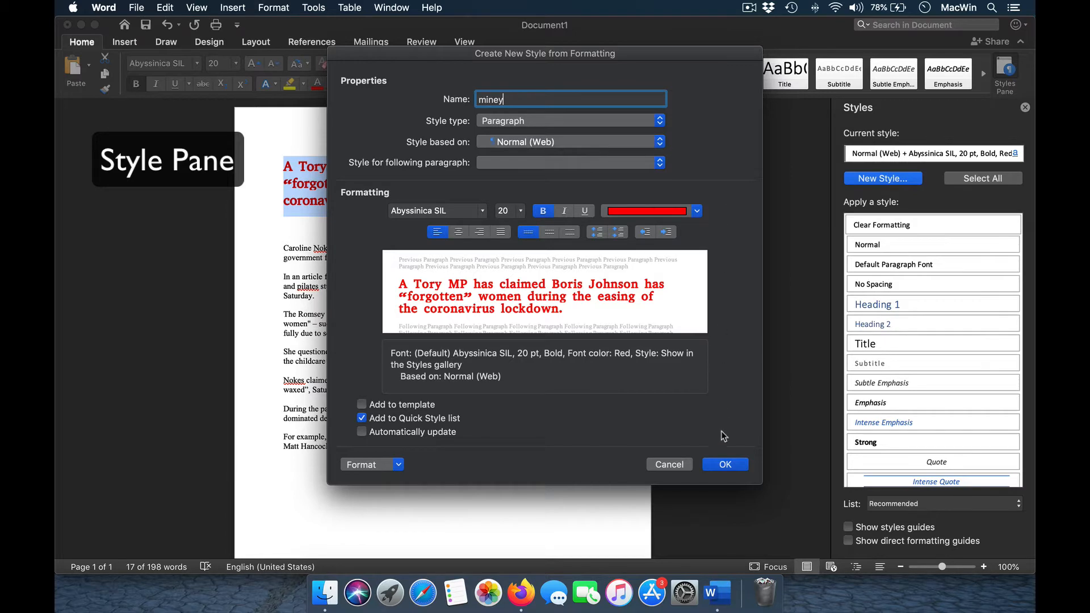
{"action": "left_click", "coordinate": [725, 465]}
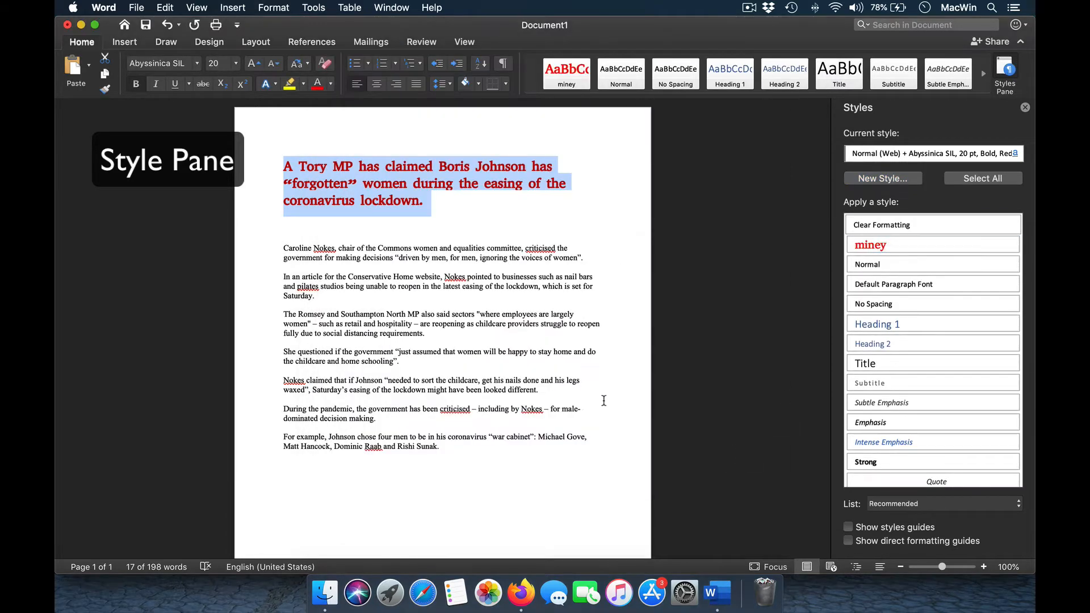
Insert a page break after the article's last paragraph.
{"action": "left_click", "coordinate": [477, 463]}
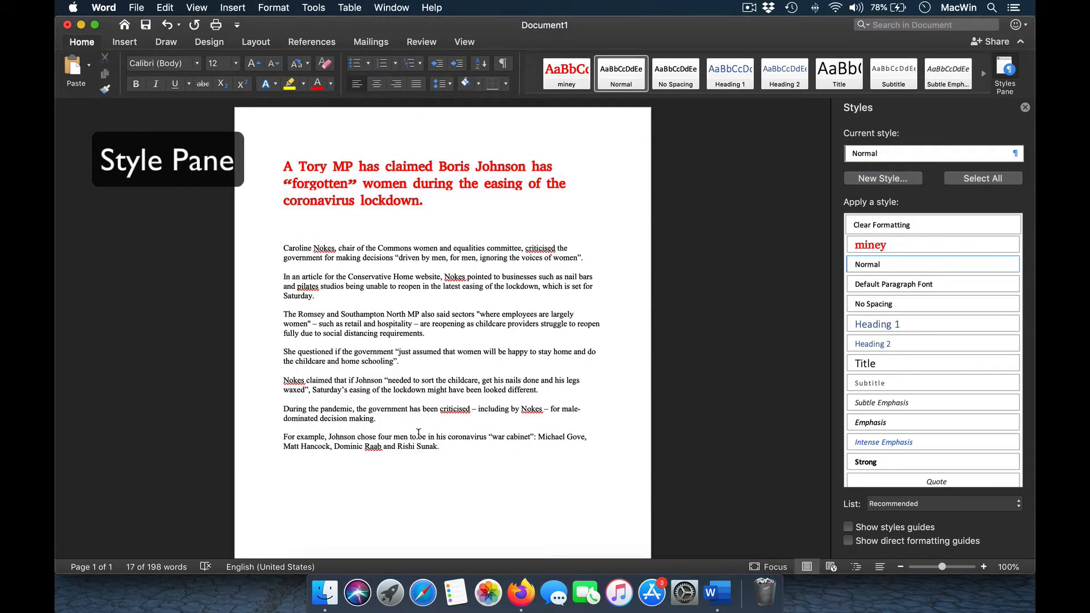
{"action": "scroll", "coordinate": [506, 444], "scroll_direction": "down", "scroll_amount": 1}
{"action": "left_click_drag", "start_coordinate": [506, 445], "coordinate": [287, 163]}
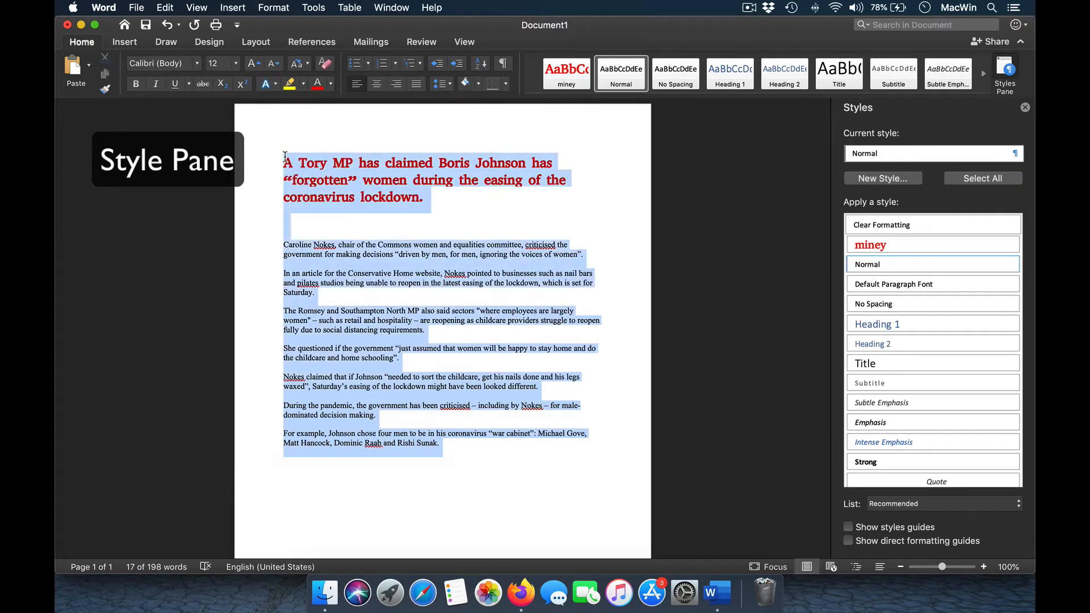
{"action": "scroll", "coordinate": [408, 350], "scroll_direction": "down", "scroll_amount": 1}
{"action": "left_click", "coordinate": [442, 463]}
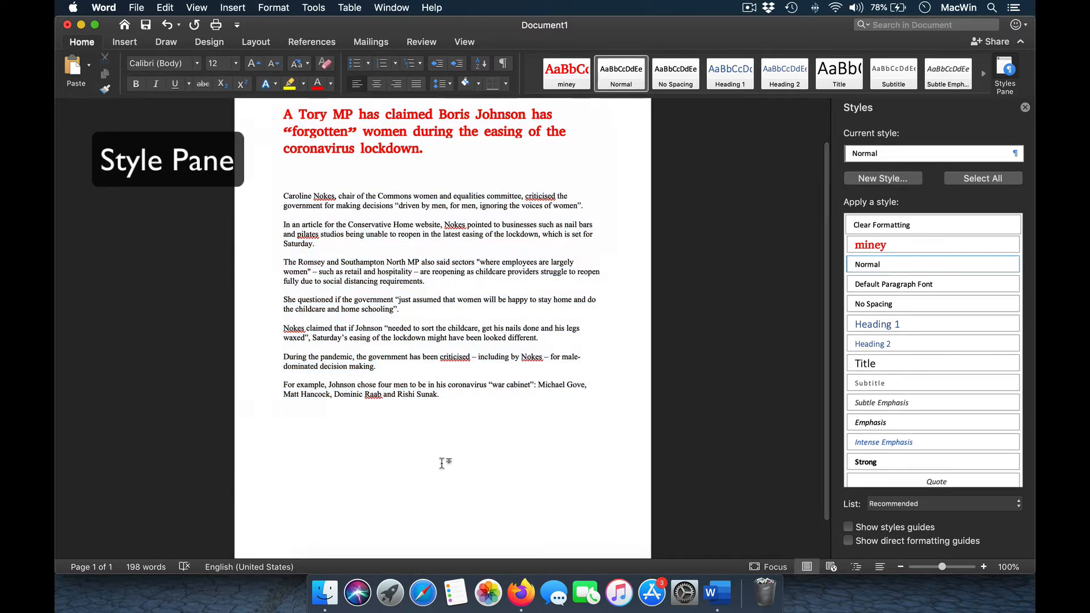
{"action": "key", "text": "super+Return"}
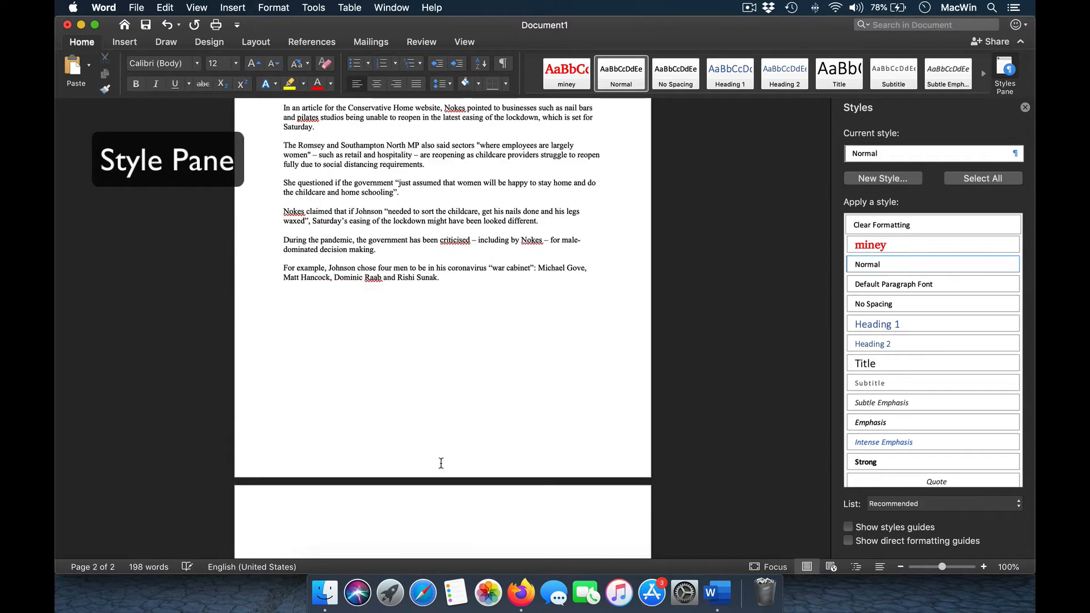
Write "This is my news title and its formatting" at the start of the second page, correcting the spelling of the first word.
{"action": "scroll", "coordinate": [441, 462], "scroll_direction": "down", "scroll_amount": 2}
{"action": "type", "text": "Tis is"}
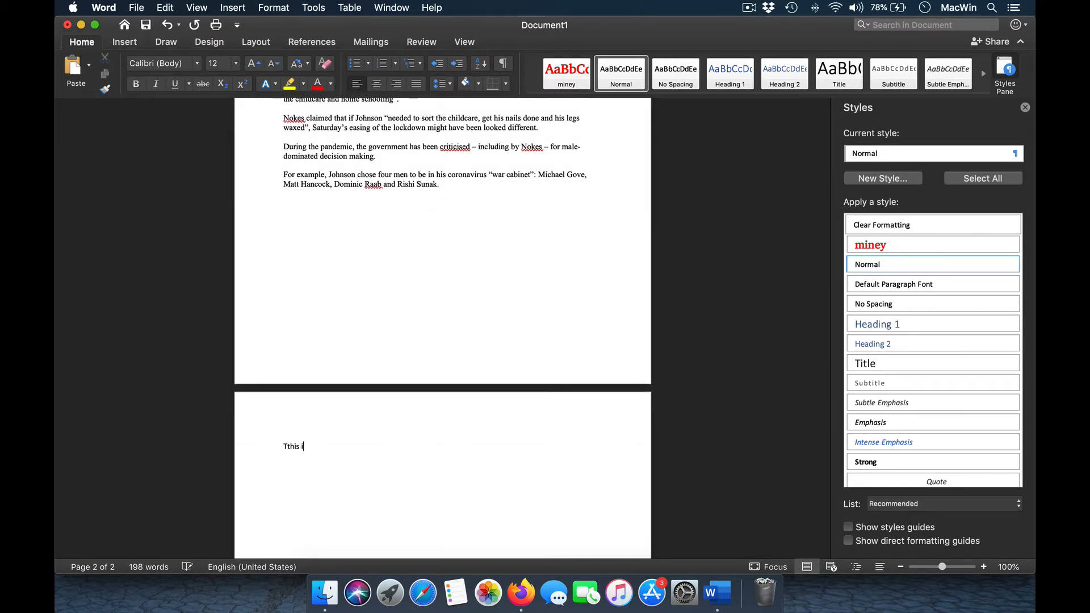
{"action": "type", "text": "s my new"}
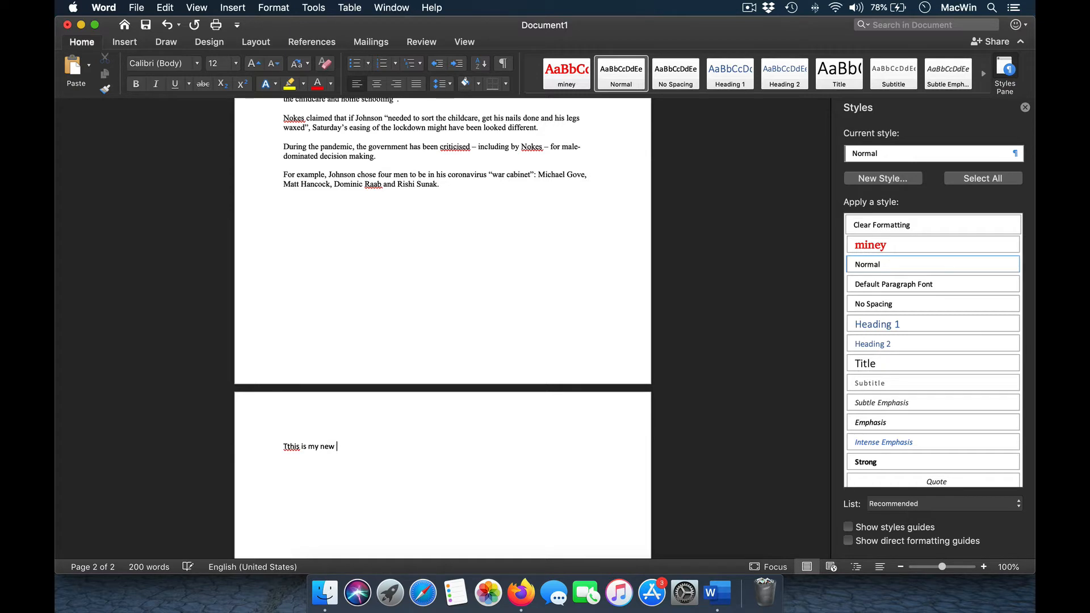
{"action": "key", "text": "BackSpace"}
{"action": "key", "text": "BackSpace"}
{"action": "type", "text": "atting"}
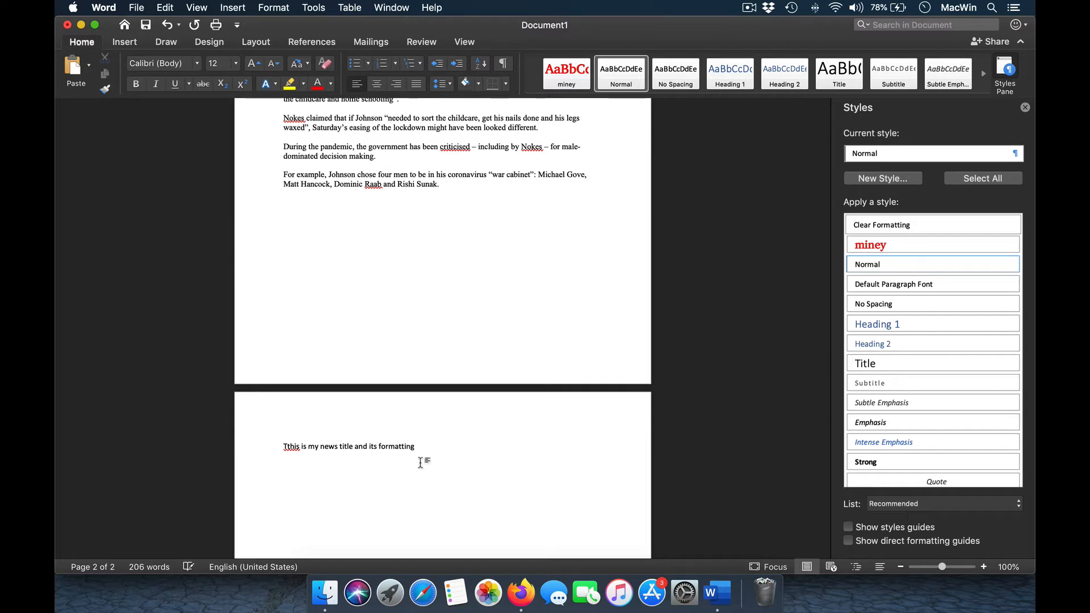
{"action": "right_click", "coordinate": [291, 446]}
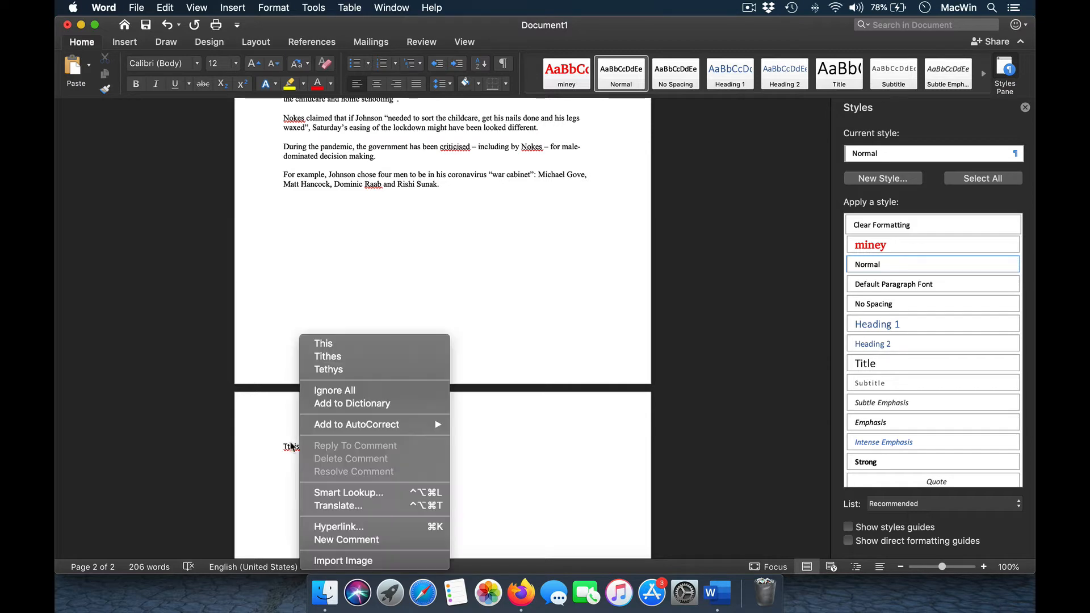
{"action": "left_click", "coordinate": [325, 343]}
Apply the miney style to the title line on the second page and compare it with the first page's headline.
{"action": "triple_click", "coordinate": [347, 441]}
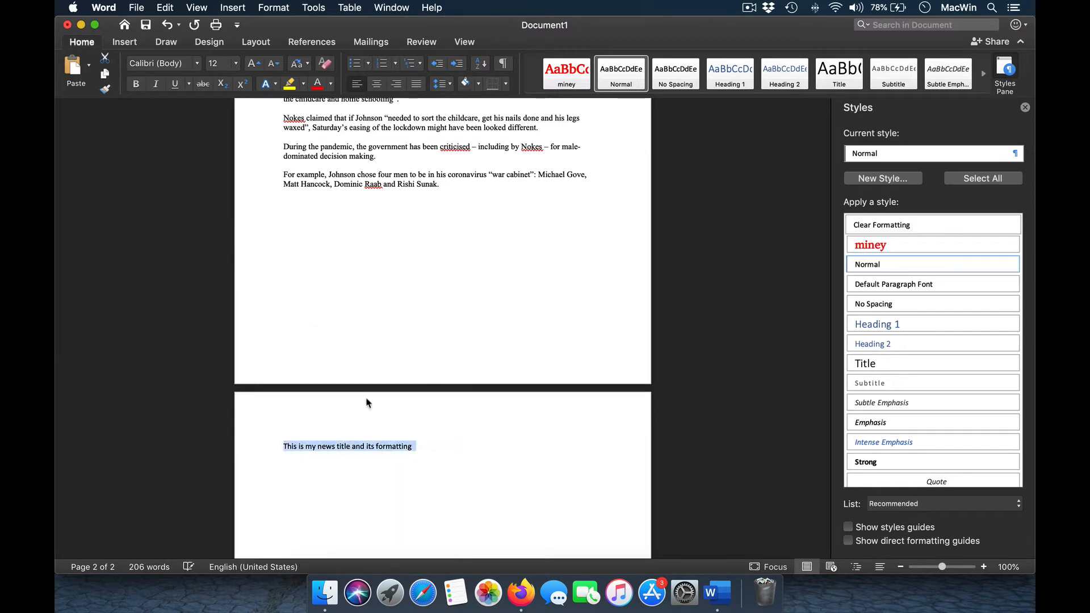
{"action": "left_click", "coordinate": [912, 249]}
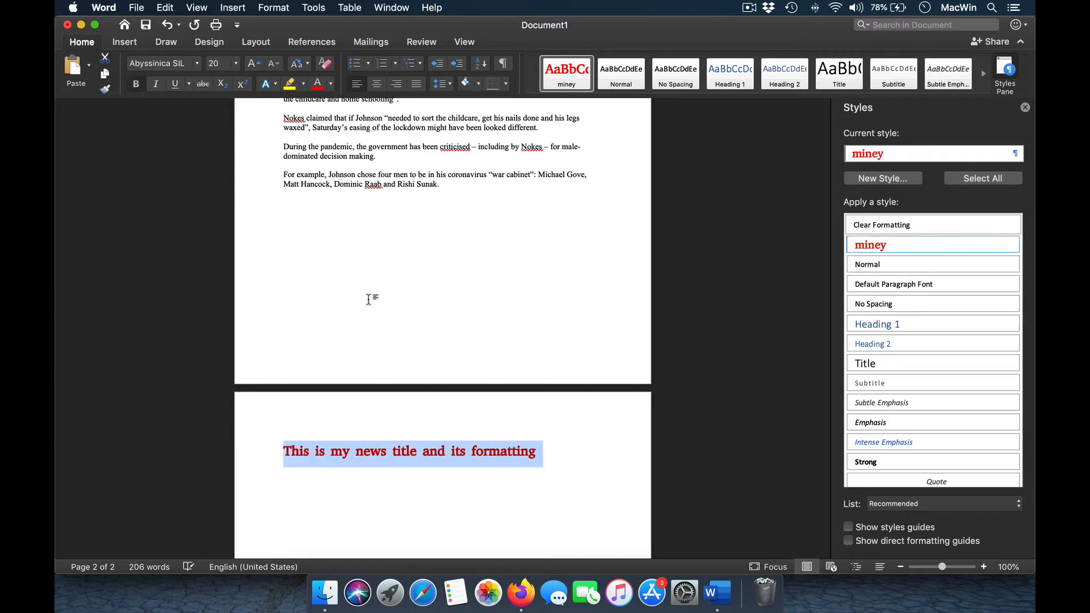
{"action": "left_click", "coordinate": [318, 378]}
{"action": "scroll", "coordinate": [353, 419], "scroll_direction": "up", "scroll_amount": 3}
{"action": "scroll", "coordinate": [353, 419], "scroll_direction": "up", "scroll_amount": 5}
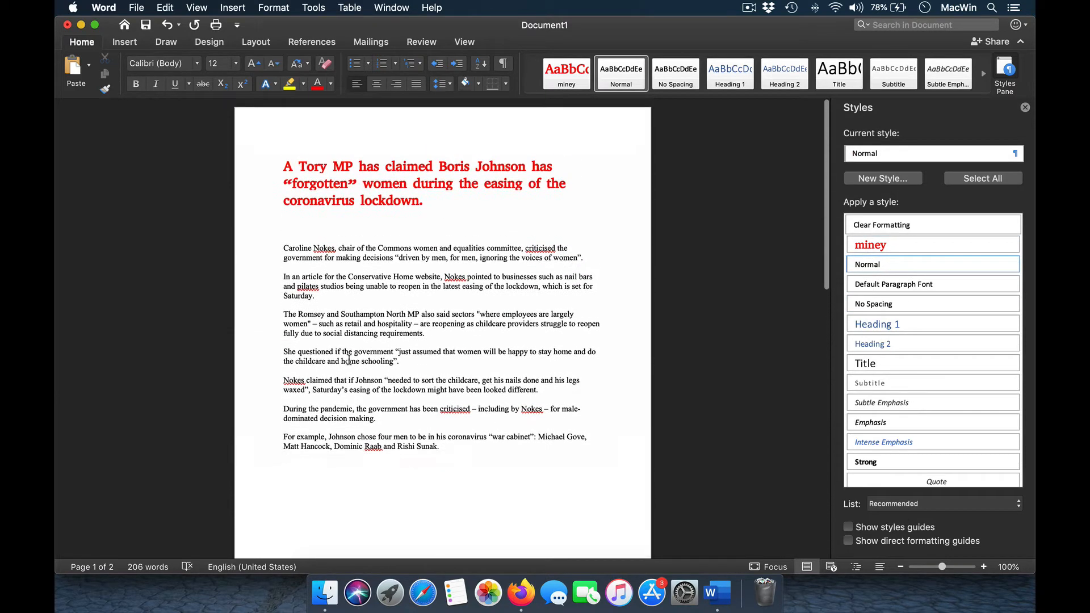
{"action": "scroll", "coordinate": [452, 331], "scroll_direction": "down", "scroll_amount": 8}
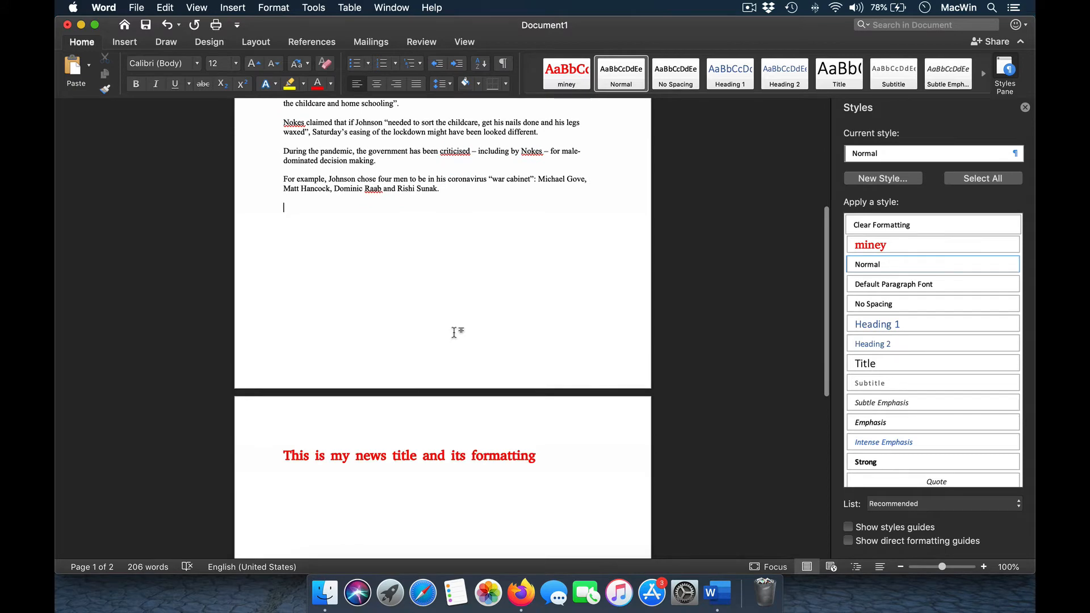
{"action": "scroll", "coordinate": [454, 332], "scroll_direction": "up", "scroll_amount": 6}
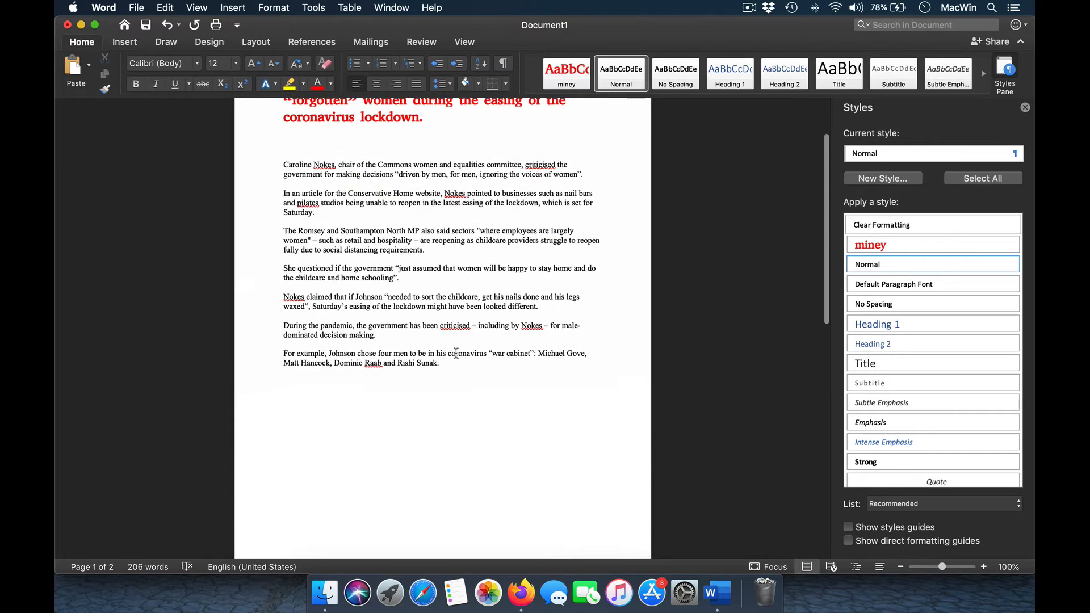
{"action": "scroll", "coordinate": [464, 379], "scroll_direction": "down", "scroll_amount": 6}
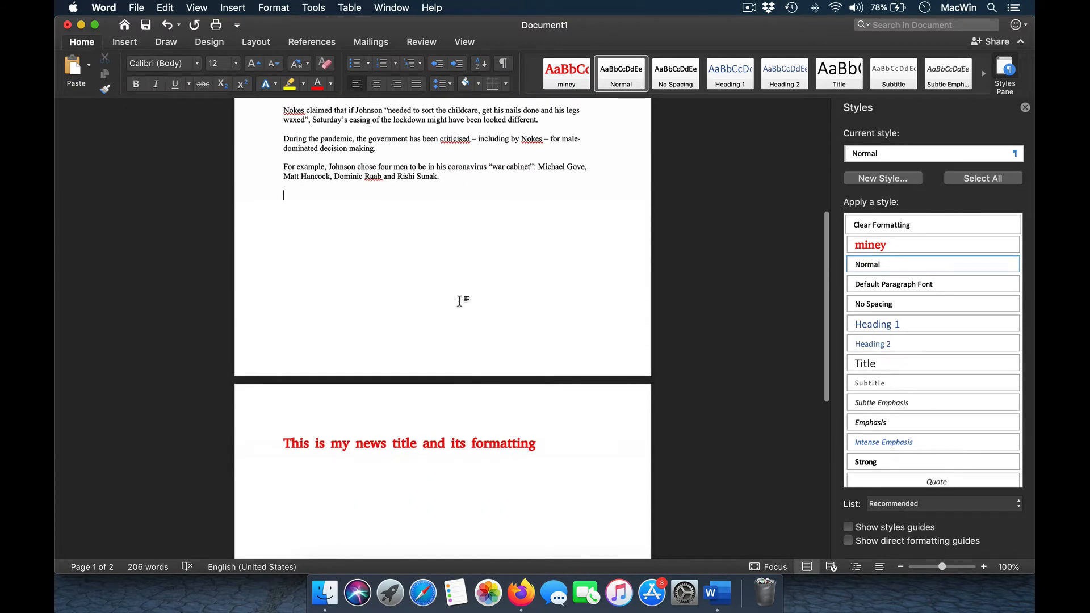
{"action": "left_click", "coordinate": [282, 444]}
{"action": "key", "text": "Return"}
{"action": "key", "text": "Up"}
{"action": "type", "text": "Ne"}
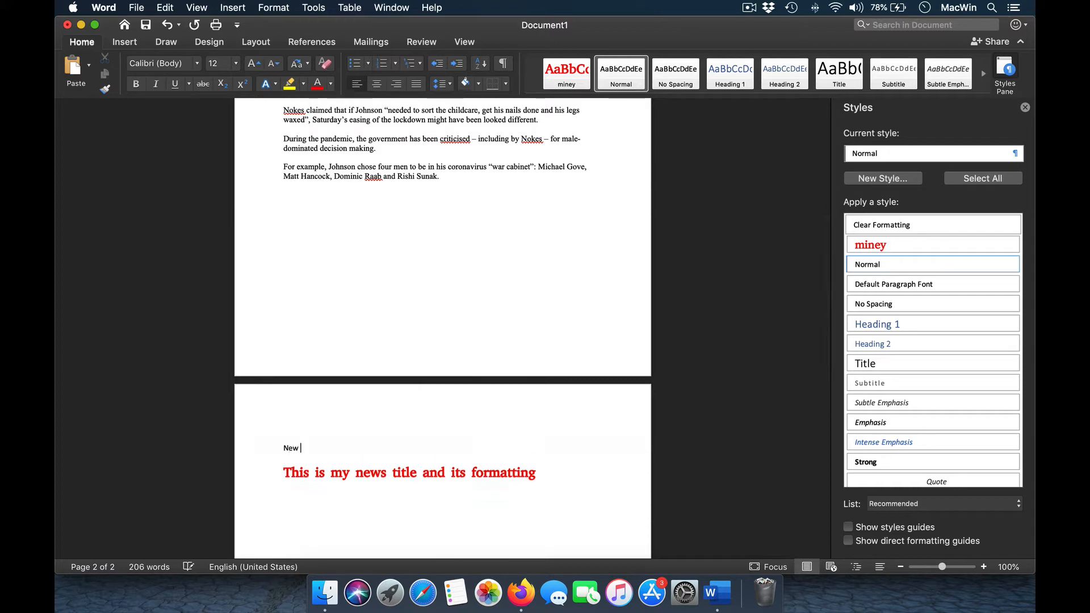
{"action": "key", "text": "BackSpace"}
{"action": "key", "text": "BackSpace"}
{"action": "key", "text": "BackSpace"}
{"action": "key", "text": "BackSpace"}
{"action": "key", "text": "BackSpace"}
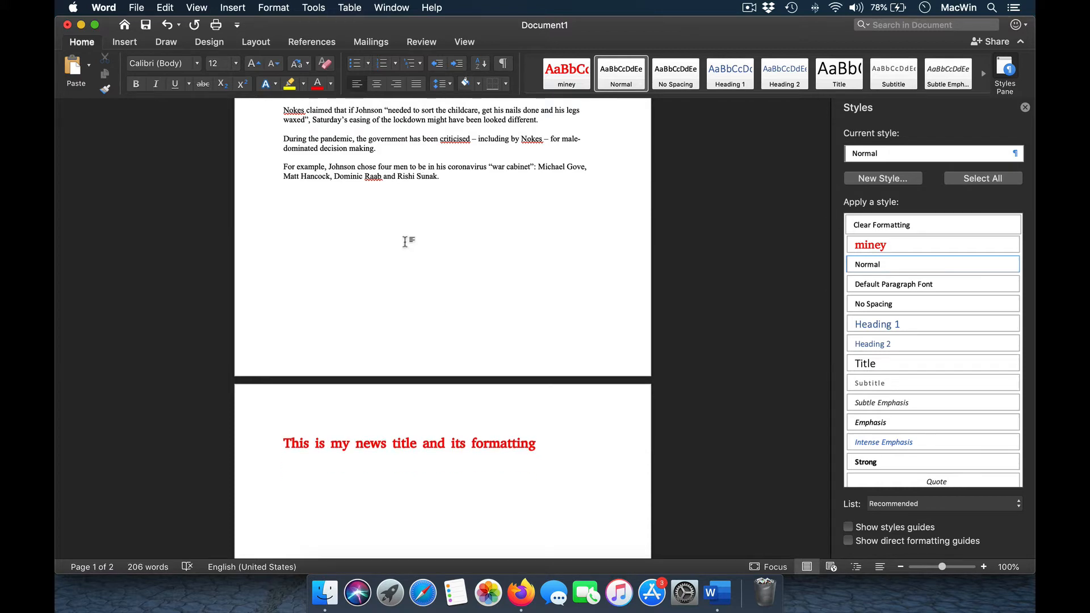
{"action": "left_click_drag", "start_coordinate": [405, 241], "coordinate": [296, 204]}
{"action": "key", "text": "BackSpace"}
{"action": "type", "text": "New"}
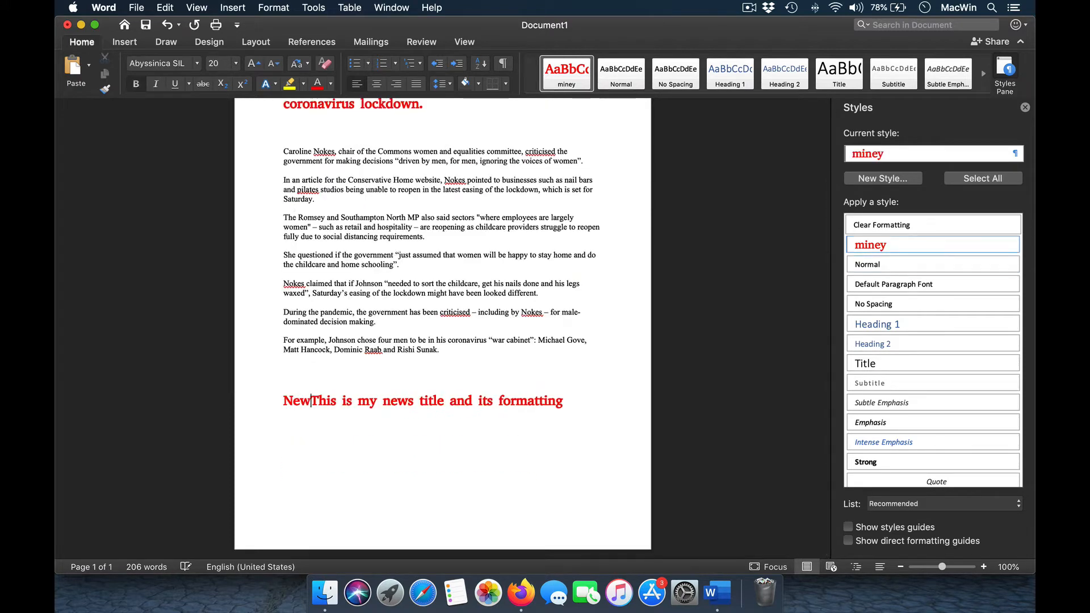
{"action": "key", "text": "super+z"}
{"action": "key", "text": "super+z"}
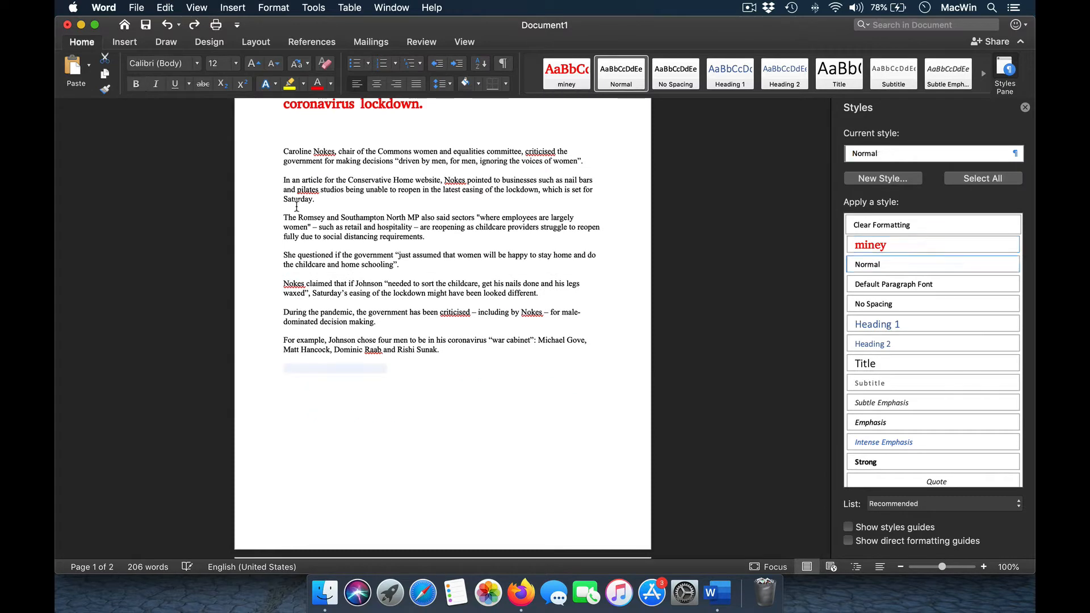
Add a credit below the article reading "News compiled by", the compiler's initials and "source Yahoo.co.uk" on a second line.
{"action": "left_click", "coordinate": [291, 373]}
{"action": "type", "text": "News c"}
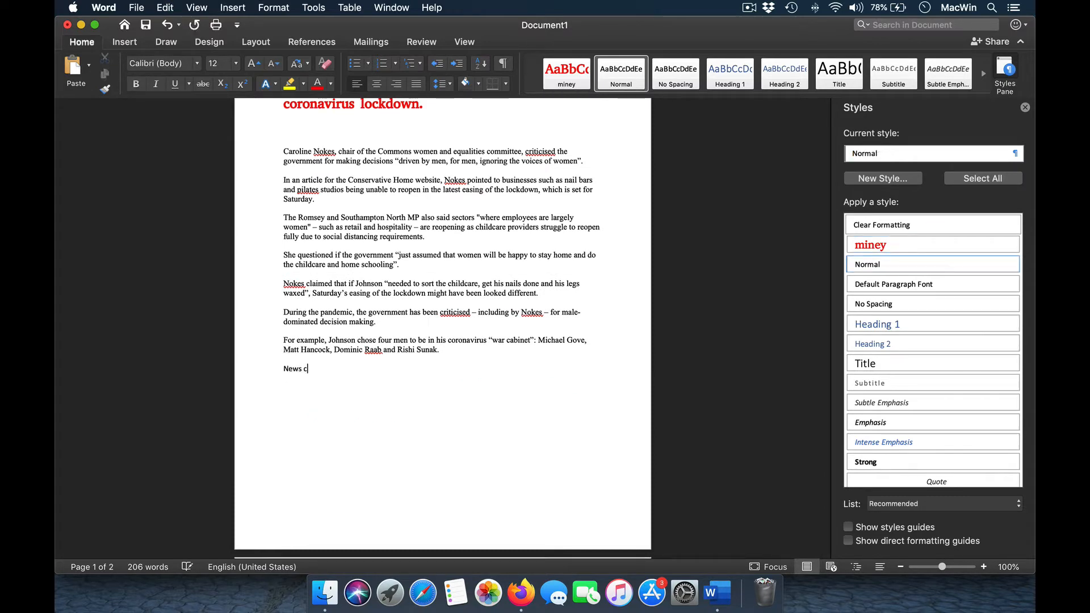
{"action": "type", "text": "reated"}
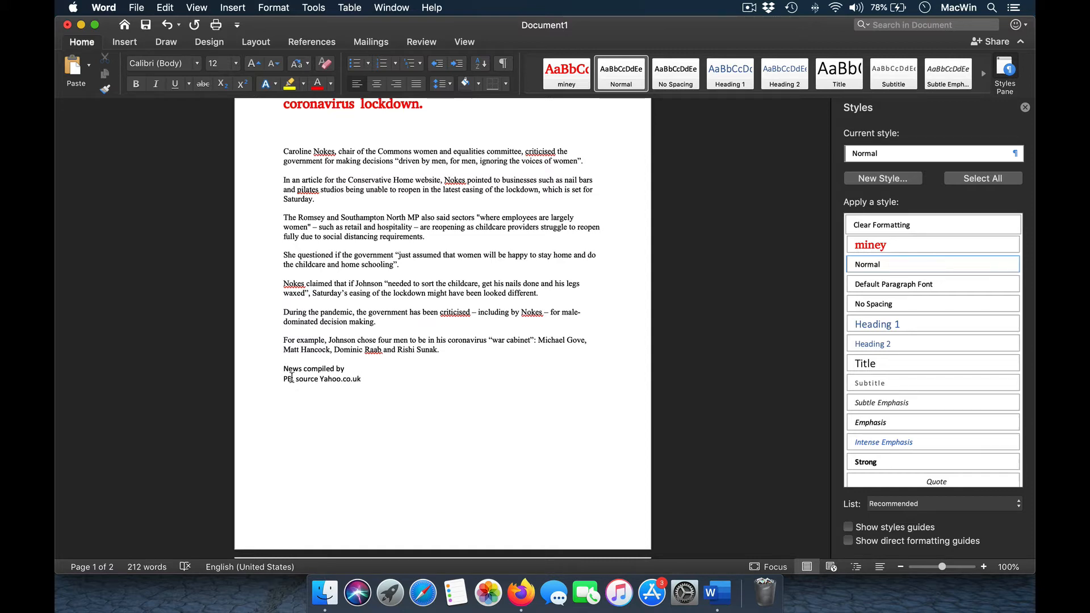
Remove the comma after the compiler's initials in the credit and move "source Yahoo.co.uk" onto its own line.
{"action": "left_click", "coordinate": [295, 379]}
{"action": "key", "text": "BackSpace"}
{"action": "key", "text": "BackSpace"}
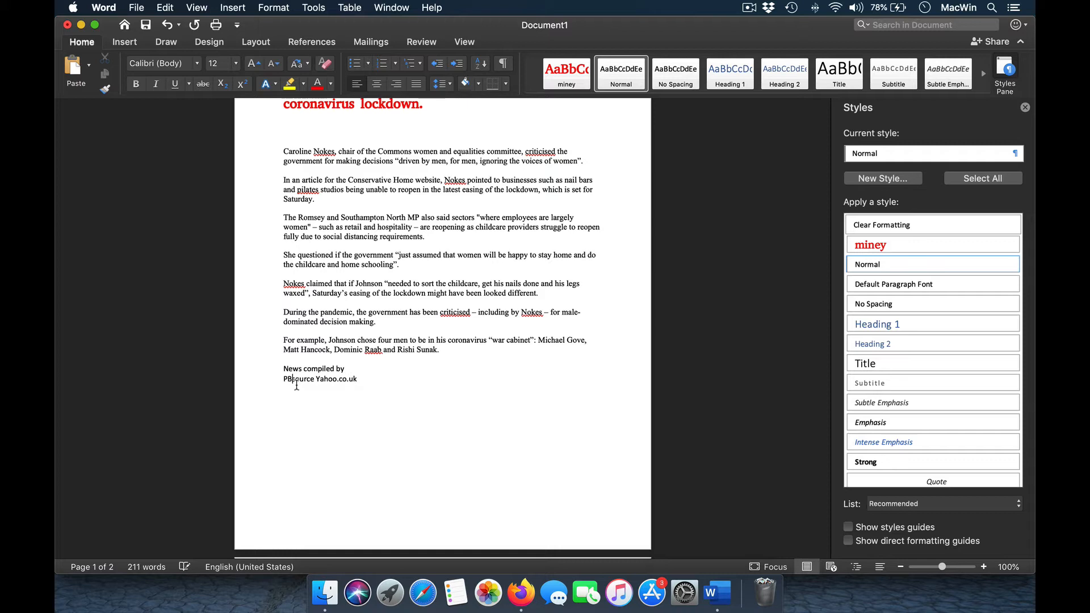
{"action": "key", "text": "Return"}
{"action": "left_click_drag", "start_coordinate": [361, 392], "coordinate": [270, 370]}
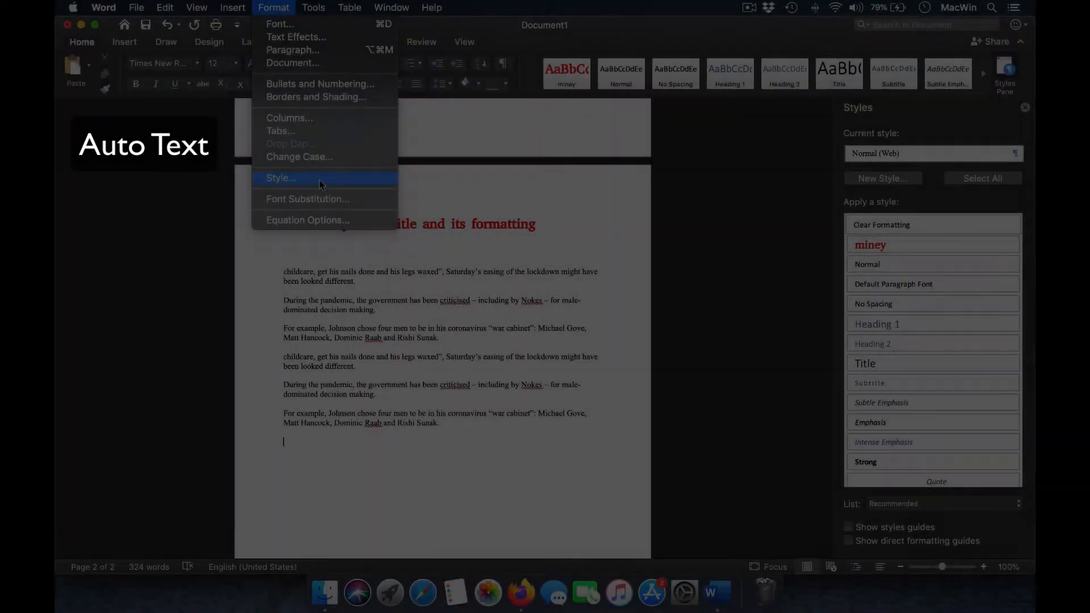
Save the three-line credit on the first page as a new AutoText entry named myfoot.
{"action": "mouse_move", "coordinate": [233, 7]}
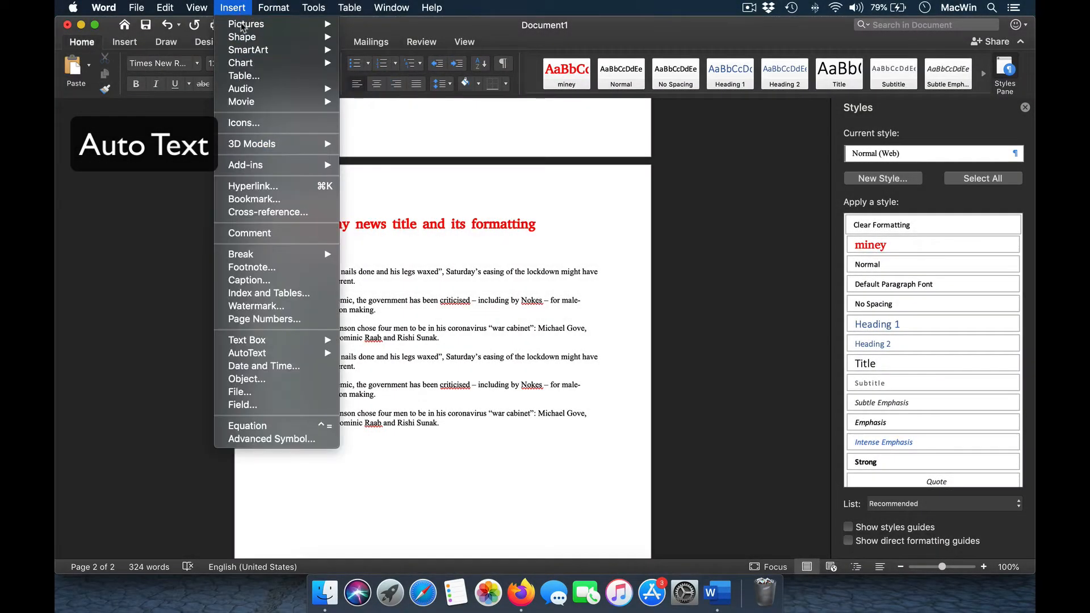
{"action": "mouse_move", "coordinate": [306, 358]}
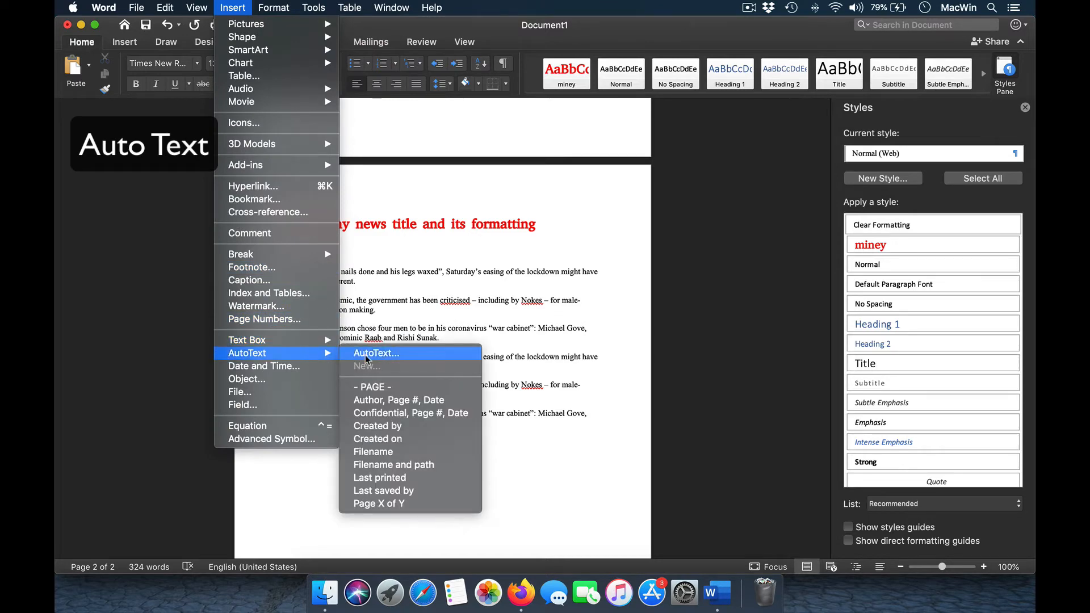
{"action": "left_click", "coordinate": [463, 259]}
{"action": "scroll", "coordinate": [435, 261], "scroll_direction": "up", "scroll_amount": 5}
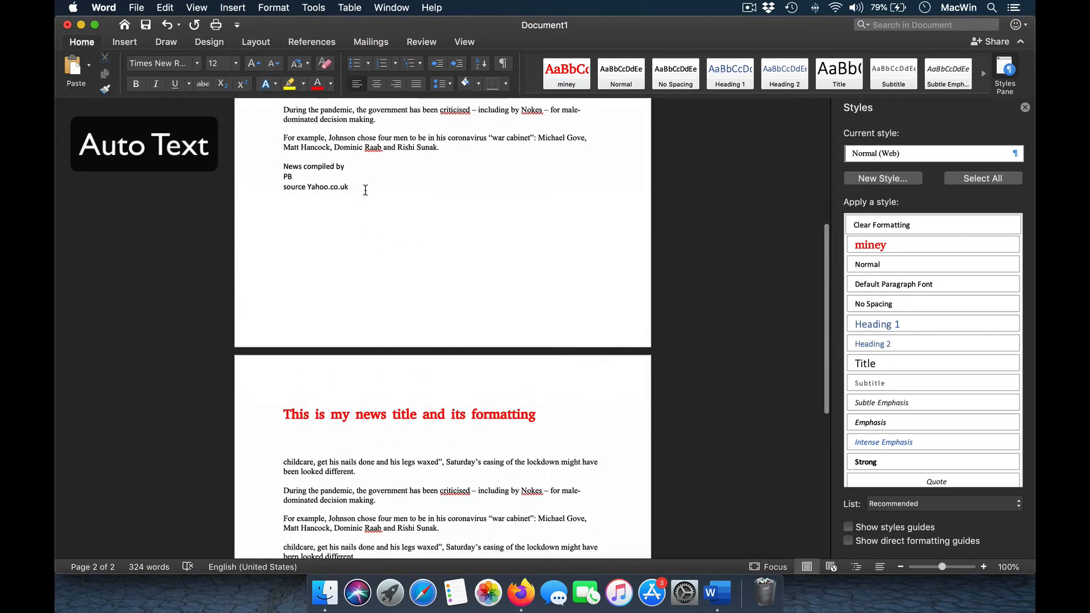
{"action": "left_click_drag", "start_coordinate": [352, 189], "coordinate": [282, 165]}
{"action": "left_click", "coordinate": [287, 6]}
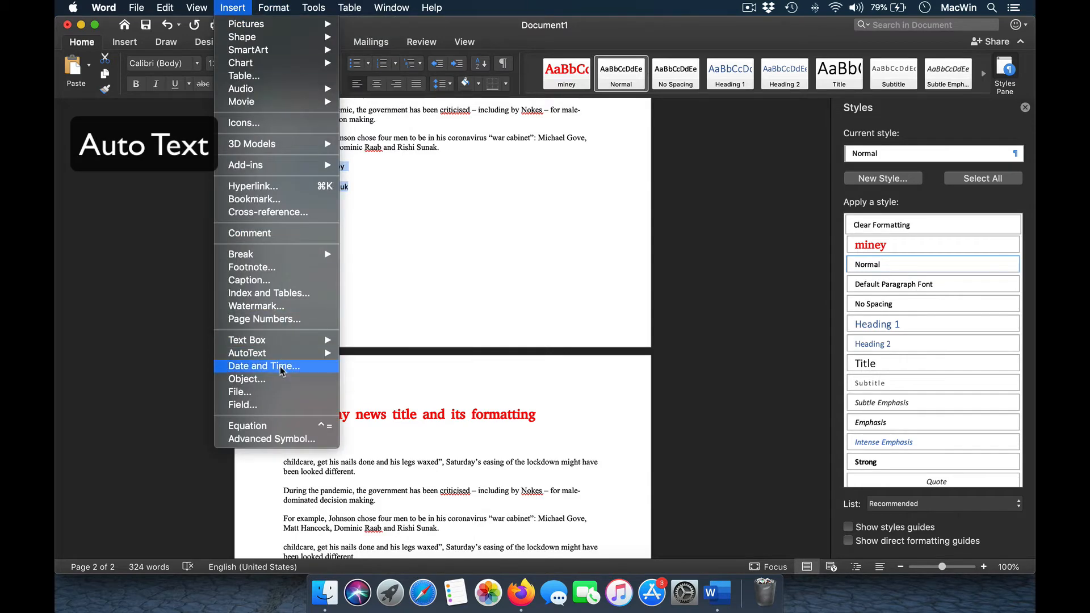
{"action": "mouse_move", "coordinate": [293, 358]}
{"action": "left_click", "coordinate": [386, 367]}
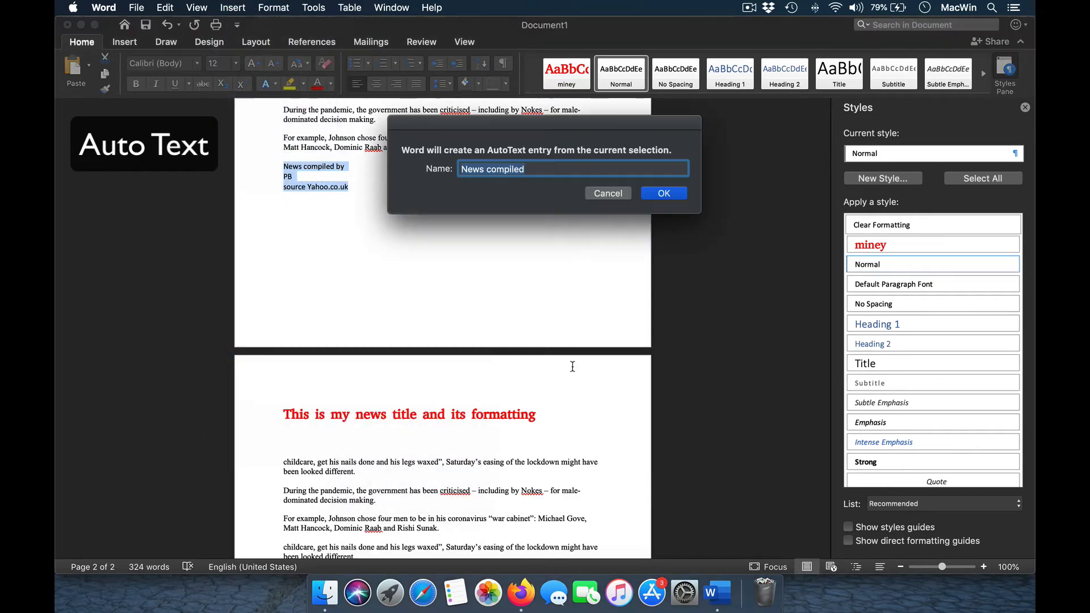
{"action": "type", "text": "myfoot"}
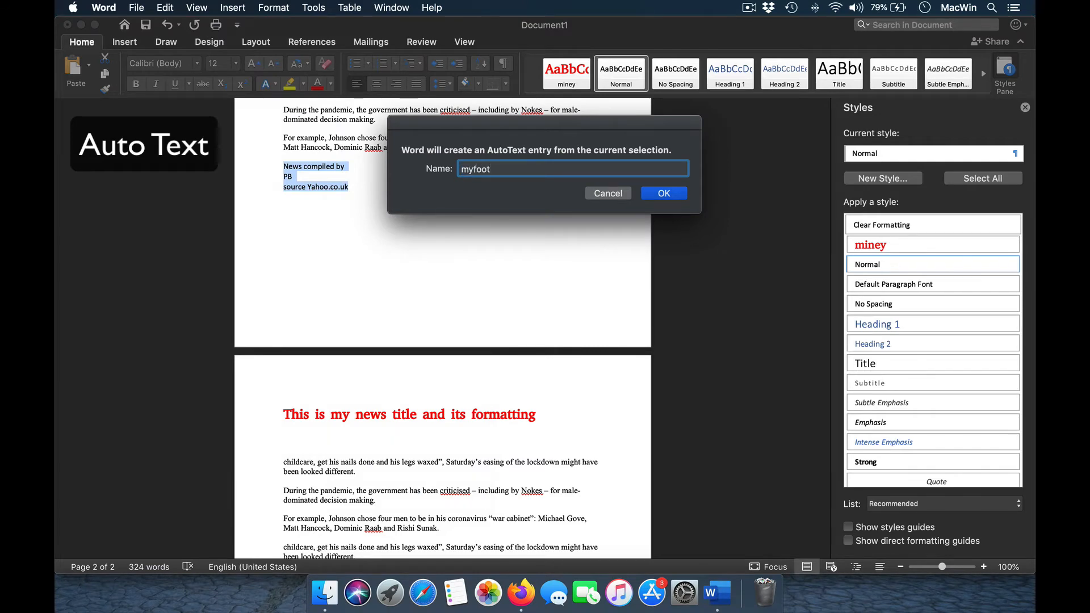
{"action": "key", "text": "Return"}
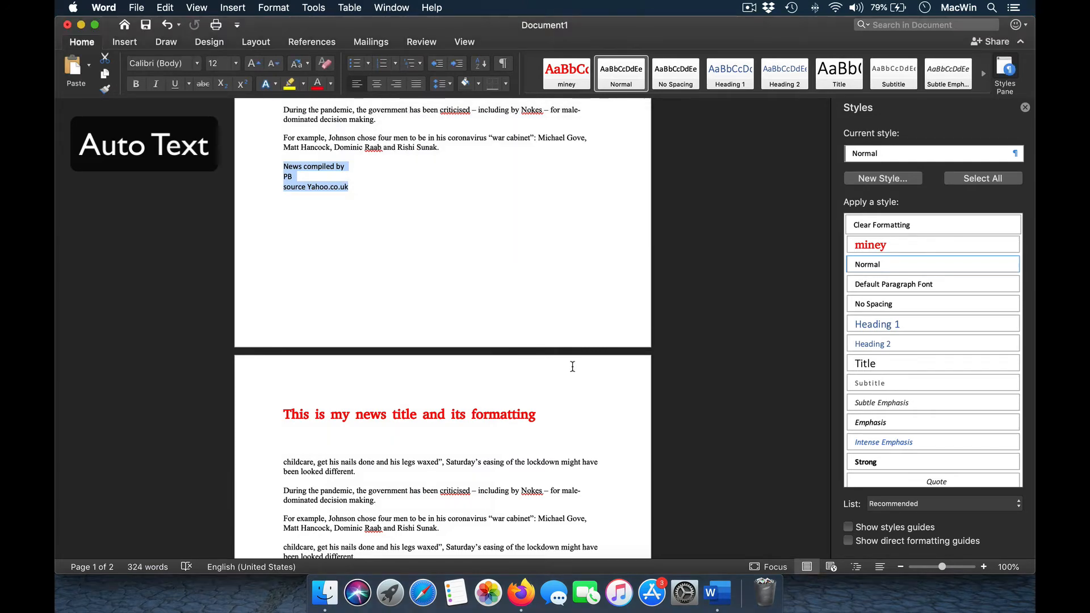
Insert the myfoot AutoText entry in the miney-styled line beneath the article on the second page.
{"action": "scroll", "coordinate": [468, 392], "scroll_direction": "down", "scroll_amount": 3}
{"action": "scroll", "coordinate": [468, 395], "scroll_direction": "down", "scroll_amount": 3}
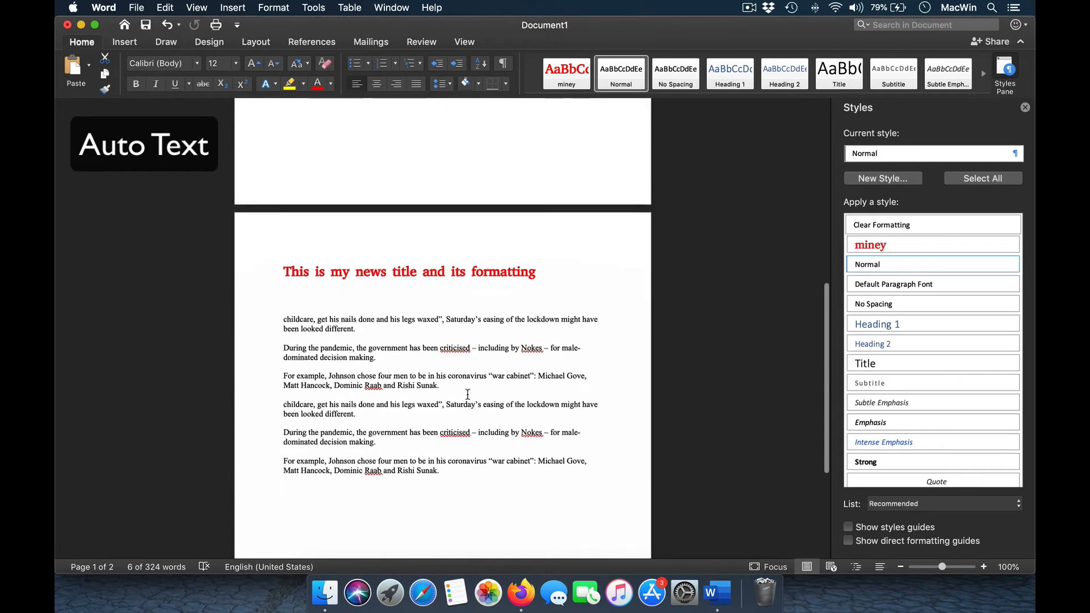
{"action": "left_click", "coordinate": [386, 485]}
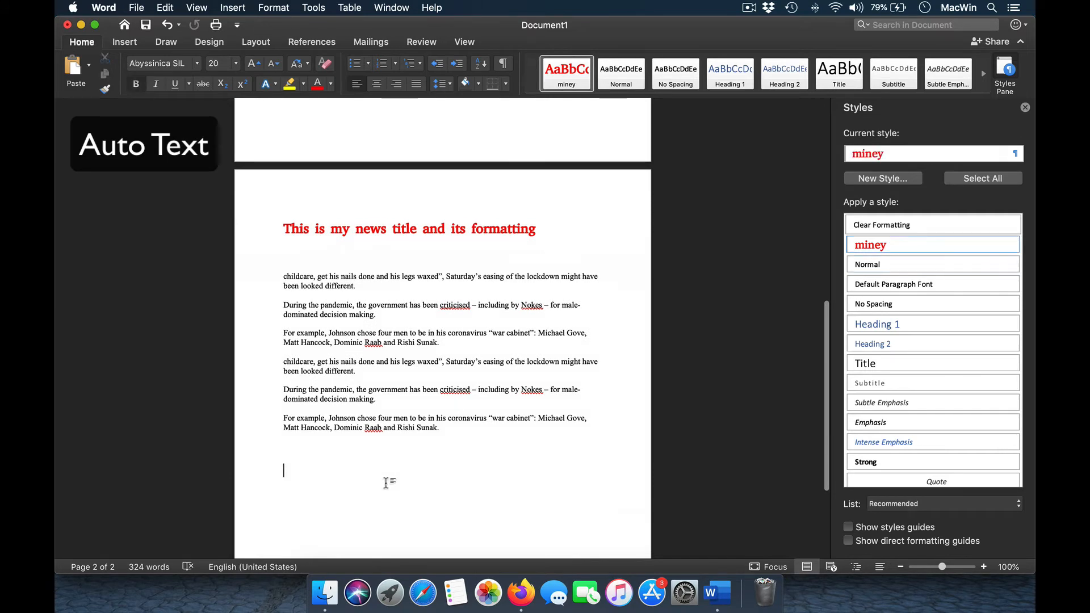
{"action": "type", "text": "myfoot"}
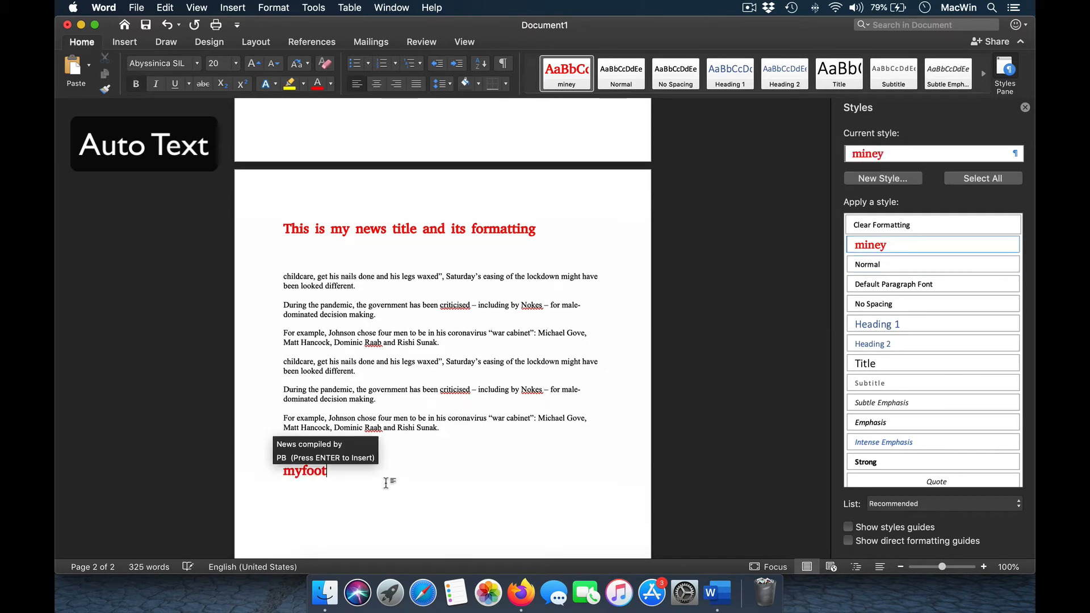
{"action": "key", "text": "Return"}
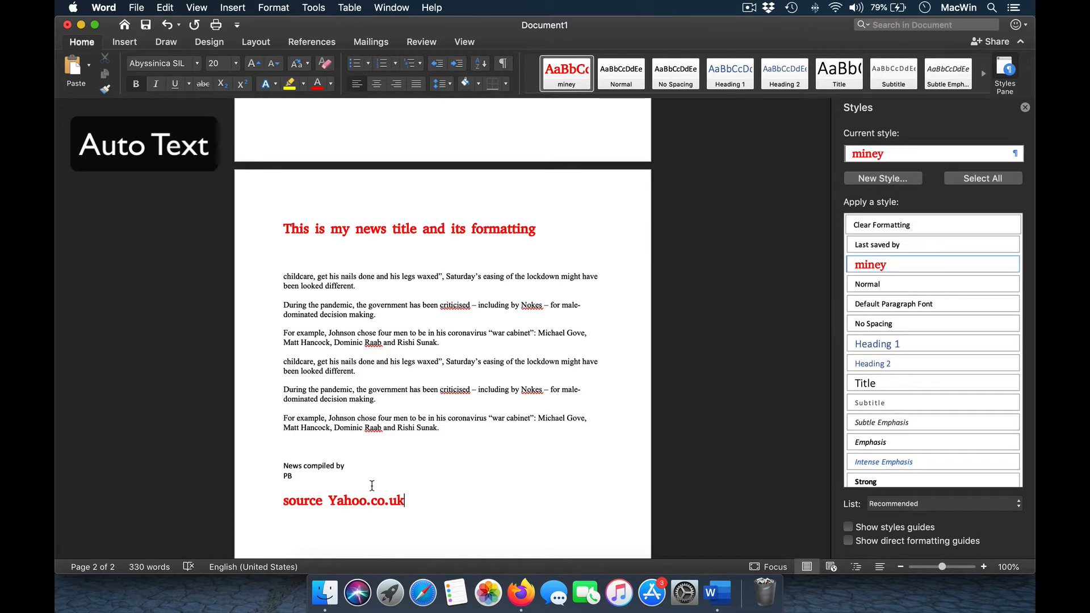
Delete the inserted credit from the end of the second page.
{"action": "left_click", "coordinate": [314, 475]}
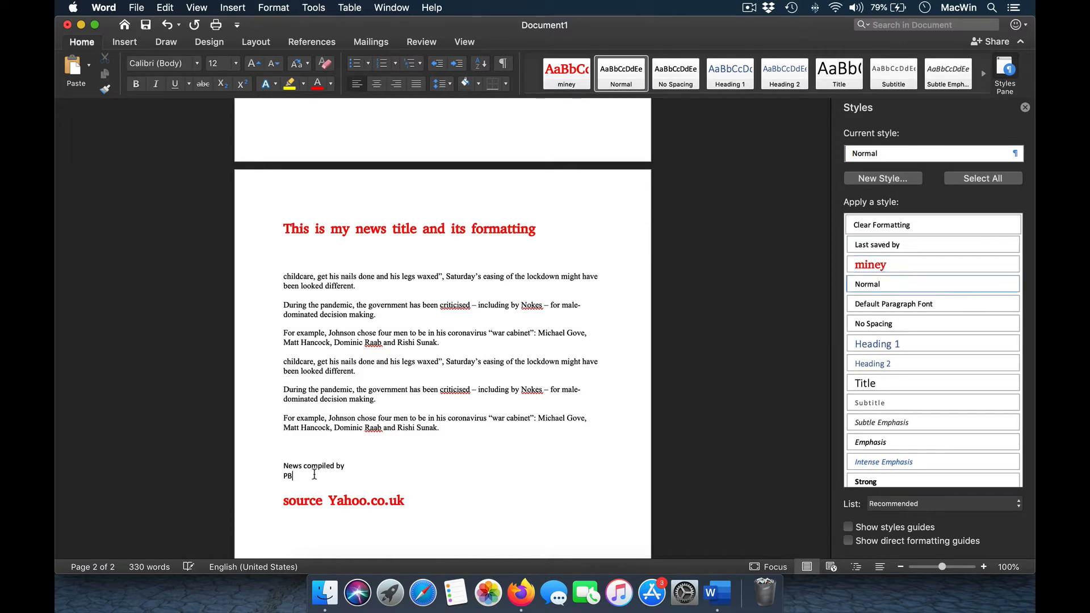
{"action": "key", "text": "super+a"}
{"action": "left_click", "coordinate": [348, 451]}
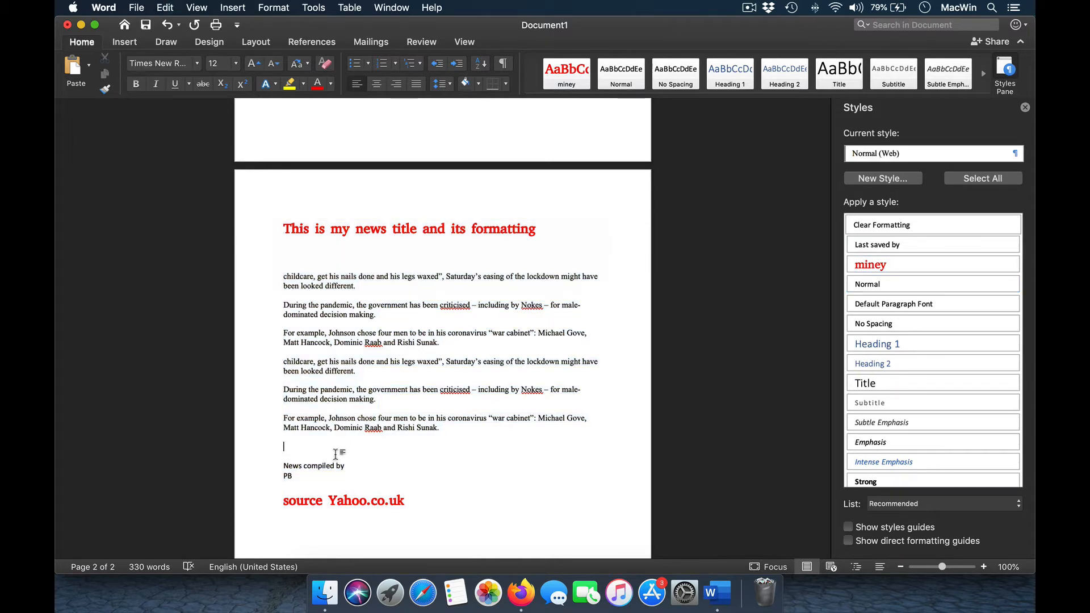
{"action": "key", "text": "Return"}
{"action": "key", "text": "Return"}
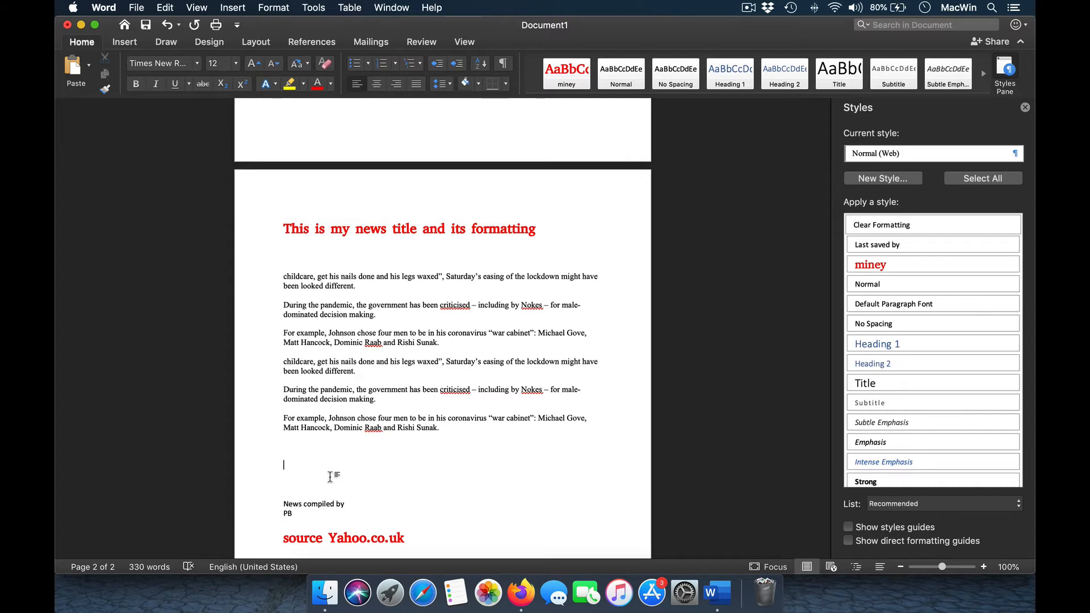
{"action": "key", "text": "super+shift+End"}
{"action": "key", "text": "BackSpace"}
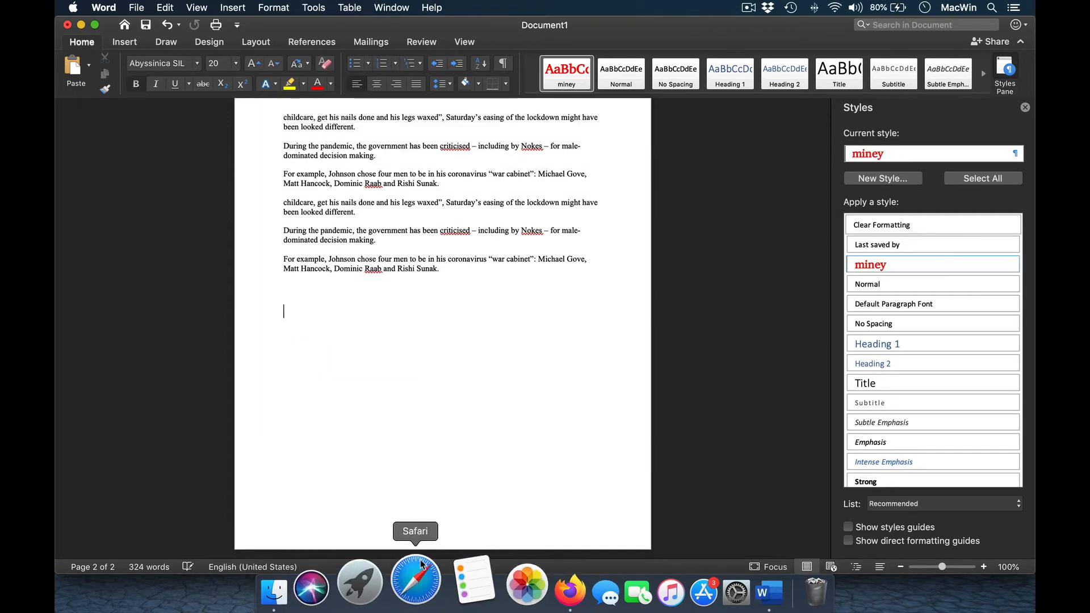
Insert the myfoot AutoText entry in the empty line directly after the second page's last paragraph.
{"action": "left_click", "coordinate": [346, 288]}
{"action": "type", "text": "News"}
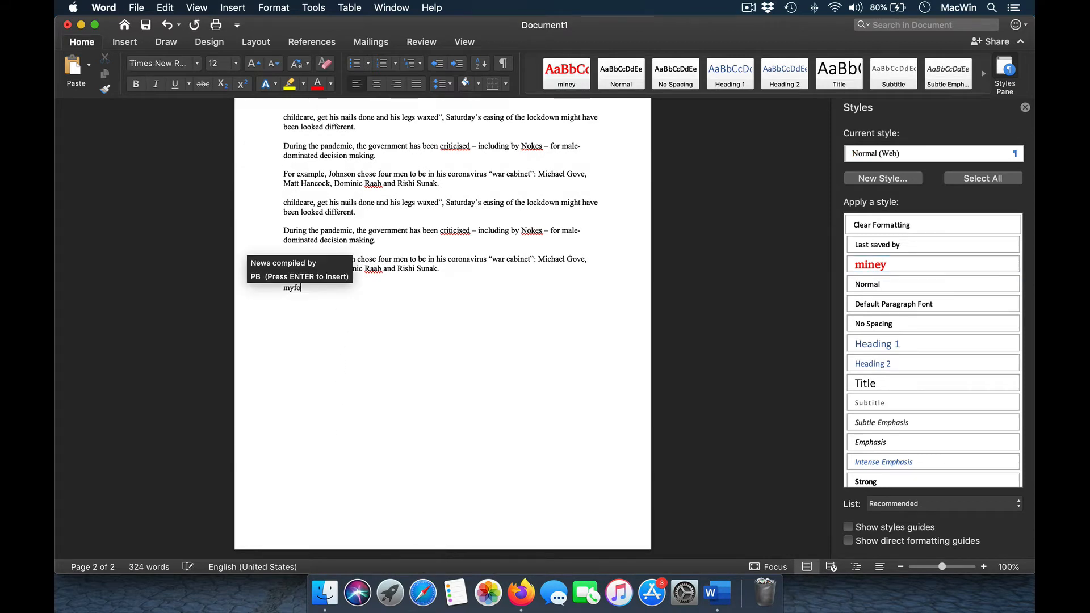
{"action": "key", "text": "Return"}
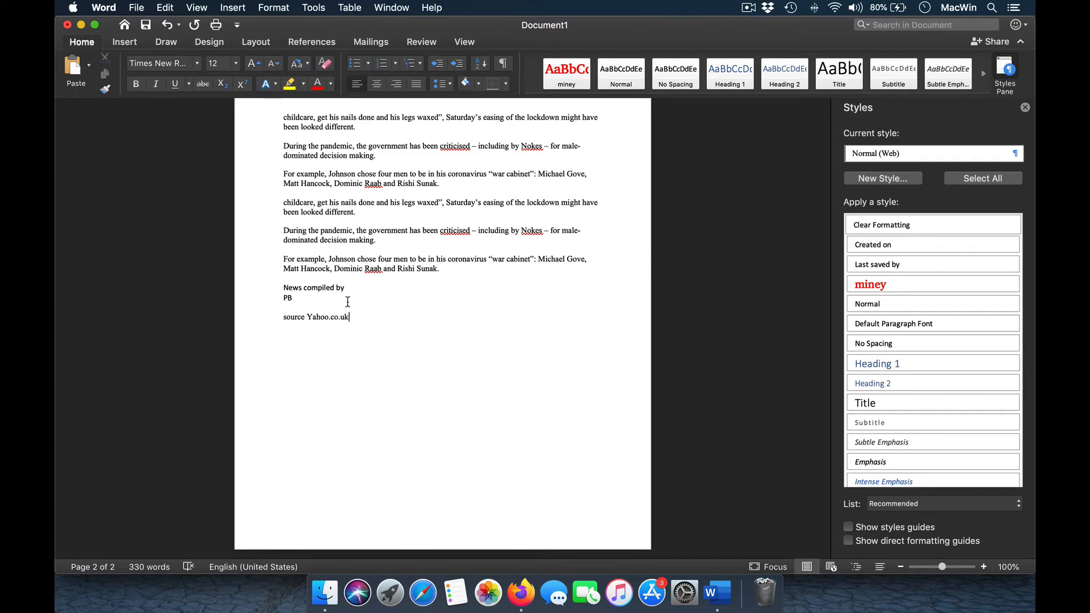
Compare the titles and credits on the first and second pages.
{"action": "scroll", "coordinate": [347, 302], "scroll_direction": "up", "scroll_amount": 10}
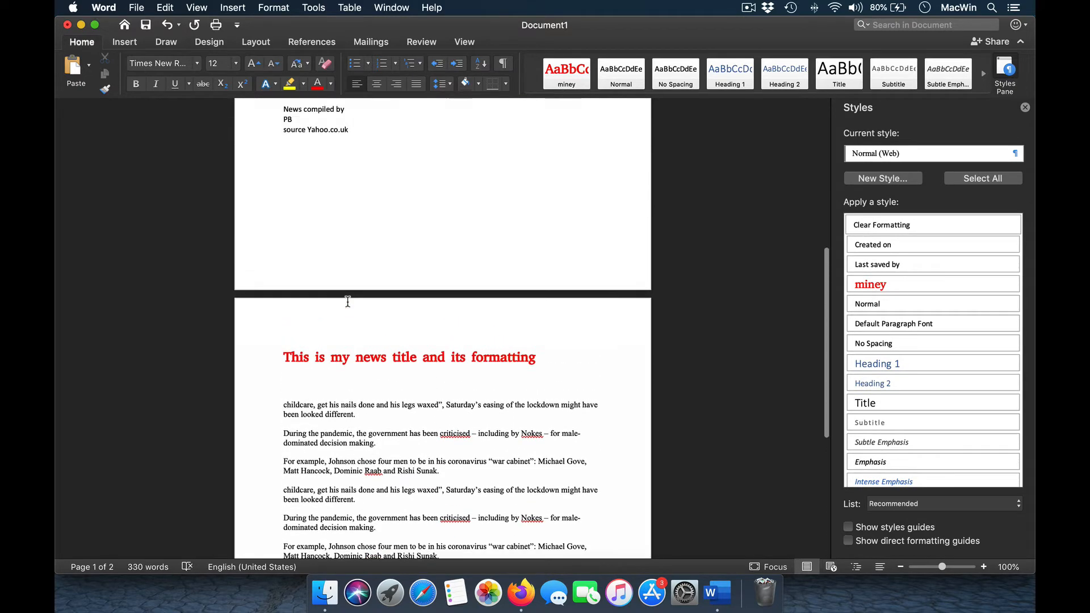
{"action": "scroll", "coordinate": [348, 302], "scroll_direction": "down", "scroll_amount": 4}
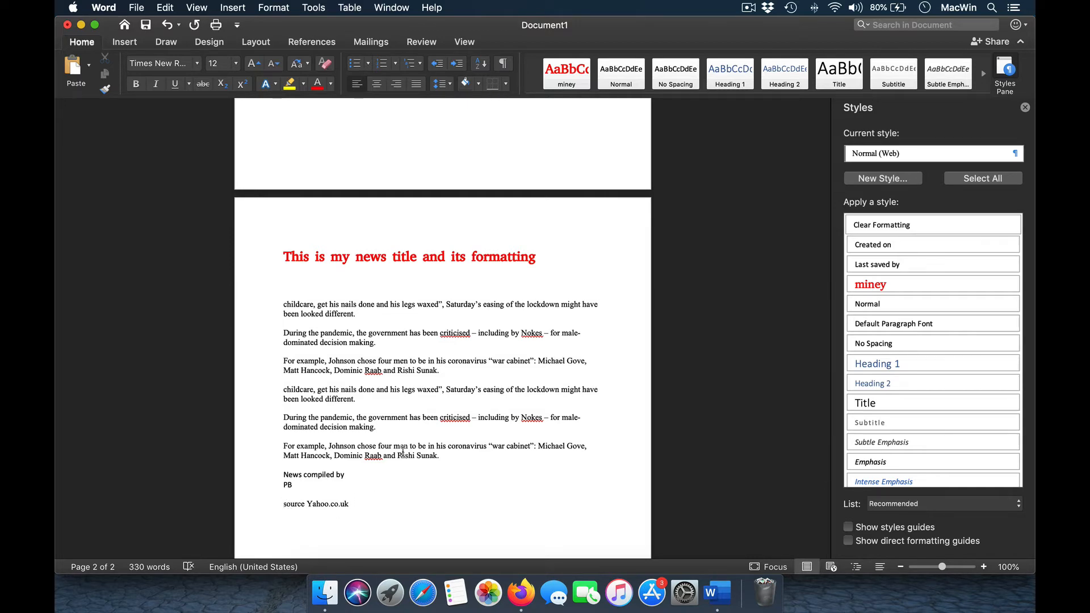
{"action": "scroll", "coordinate": [398, 452], "scroll_direction": "up", "scroll_amount": 2}
{"action": "scroll", "coordinate": [378, 463], "scroll_direction": "down", "scroll_amount": 3}
{"action": "scroll", "coordinate": [378, 463], "scroll_direction": "up", "scroll_amount": 3}
{"action": "scroll", "coordinate": [369, 370], "scroll_direction": "down", "scroll_amount": 2}
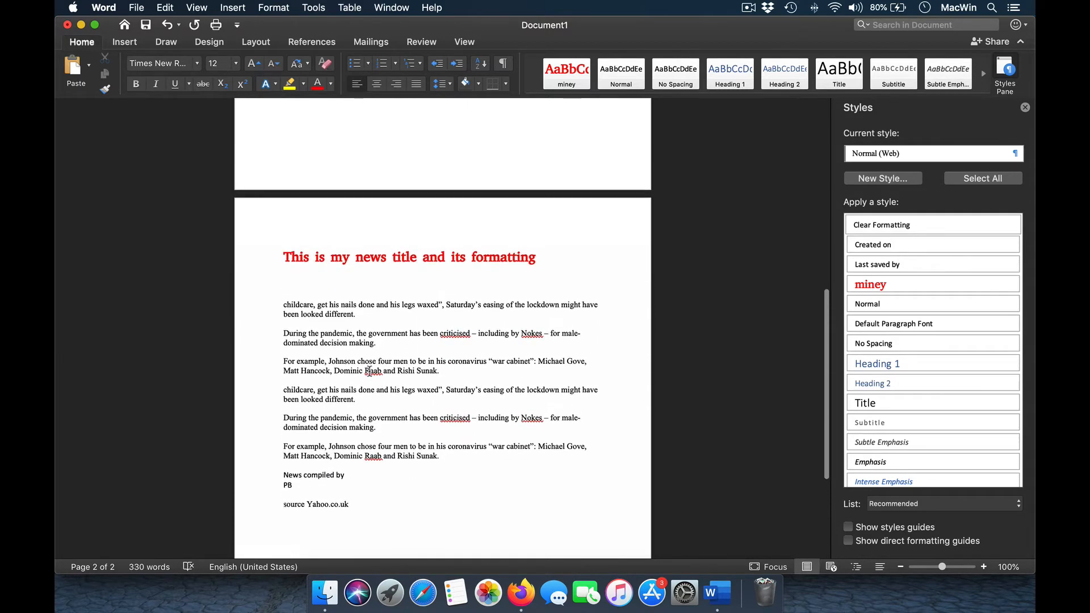
{"action": "scroll", "coordinate": [369, 371], "scroll_direction": "up", "scroll_amount": 12}
{"action": "scroll", "coordinate": [370, 370], "scroll_direction": "down", "scroll_amount": 8}
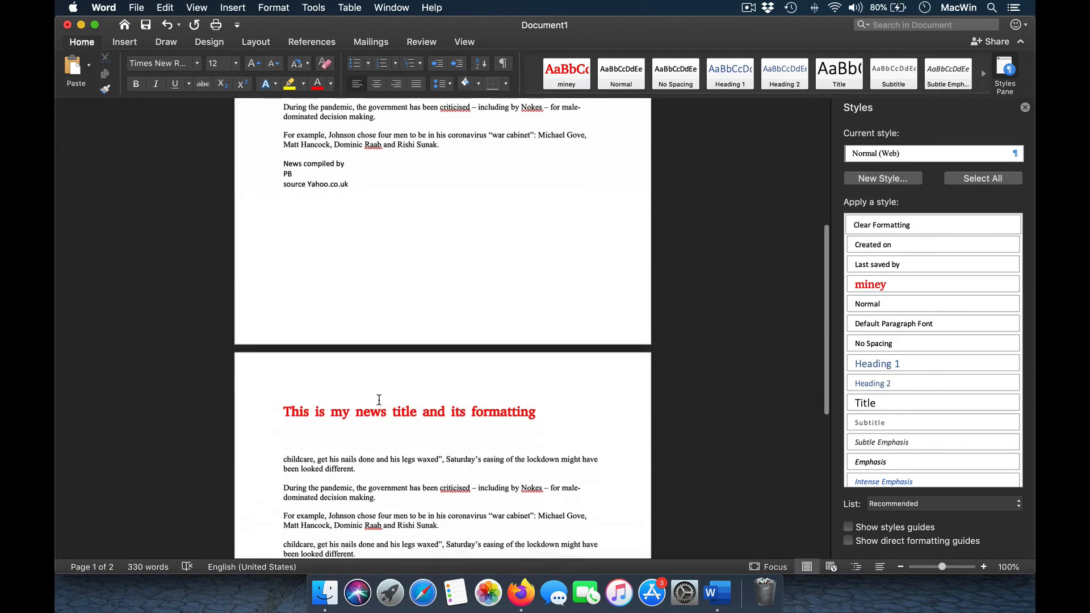
{"action": "scroll", "coordinate": [379, 400], "scroll_direction": "down", "scroll_amount": 5}
Replace the whole document with the copied article paragraphs and paste them repeatedly to fill several pages.
{"action": "left_click_drag", "start_coordinate": [478, 511], "coordinate": [173, 351]}
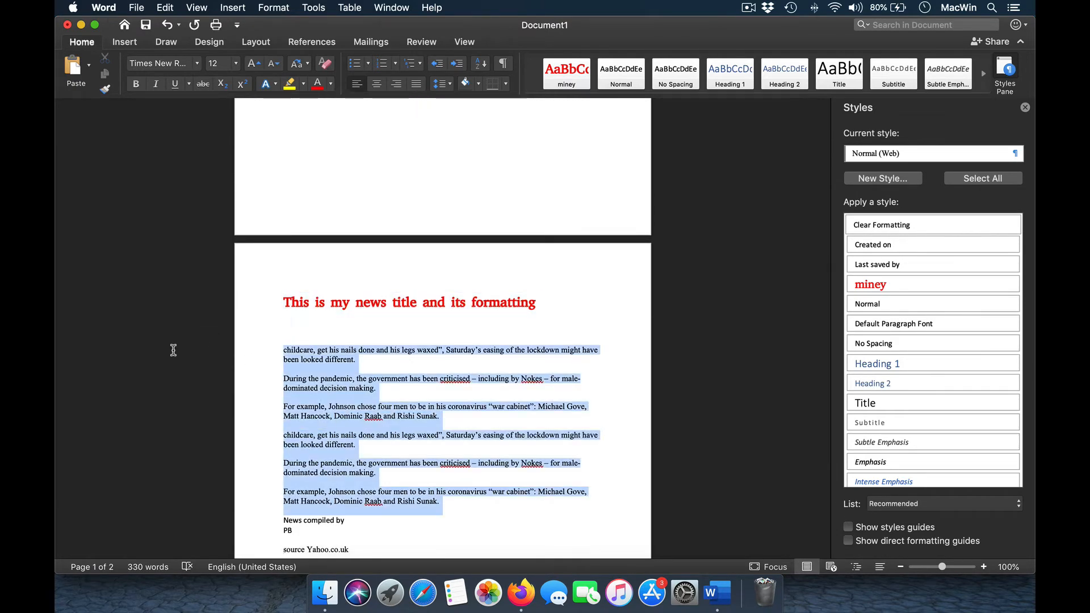
{"action": "key", "text": "super+a"}
{"action": "key", "text": "super+v"}
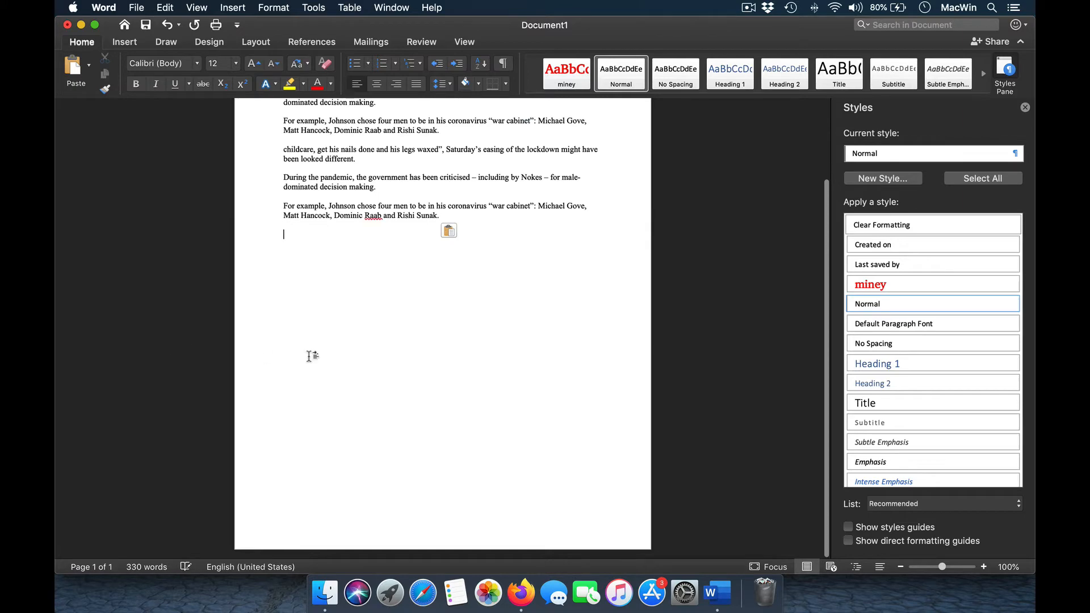
{"action": "key", "text": "super+v"}
{"action": "key", "text": "super+v"}
{"action": "key", "text": "super+v"}
{"action": "key", "text": "super+v"}
{"action": "key", "text": "super+v"}
{"action": "key", "text": "super+v"}
Apply the miney style to the document's first paragraph.
{"action": "scroll", "coordinate": [309, 356], "scroll_direction": "up", "scroll_amount": 5}
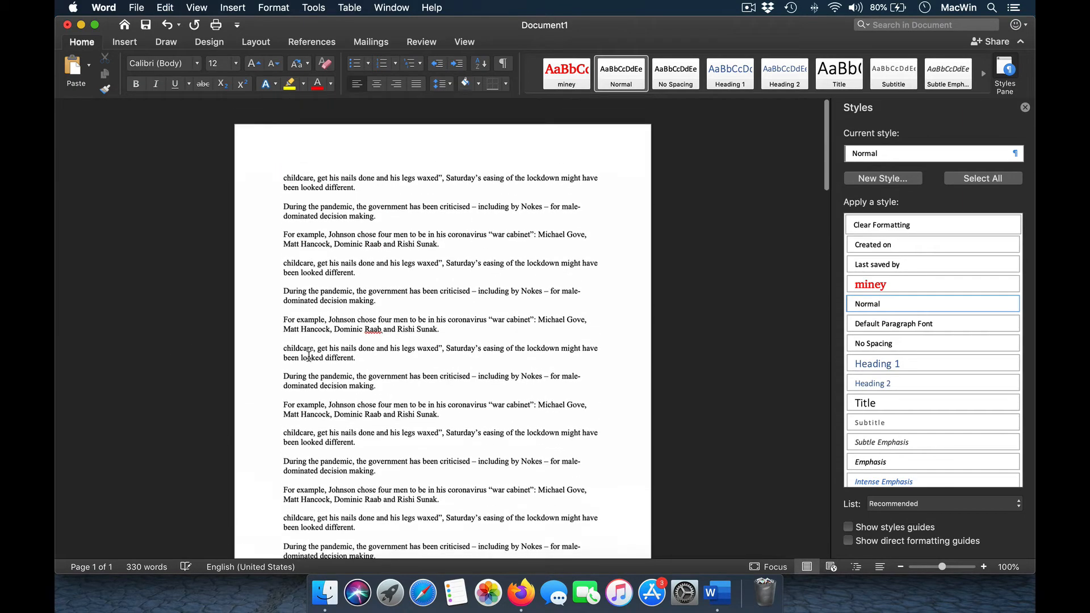
{"action": "scroll", "coordinate": [309, 356], "scroll_direction": "down", "scroll_amount": 1}
{"action": "triple_click", "coordinate": [360, 164]}
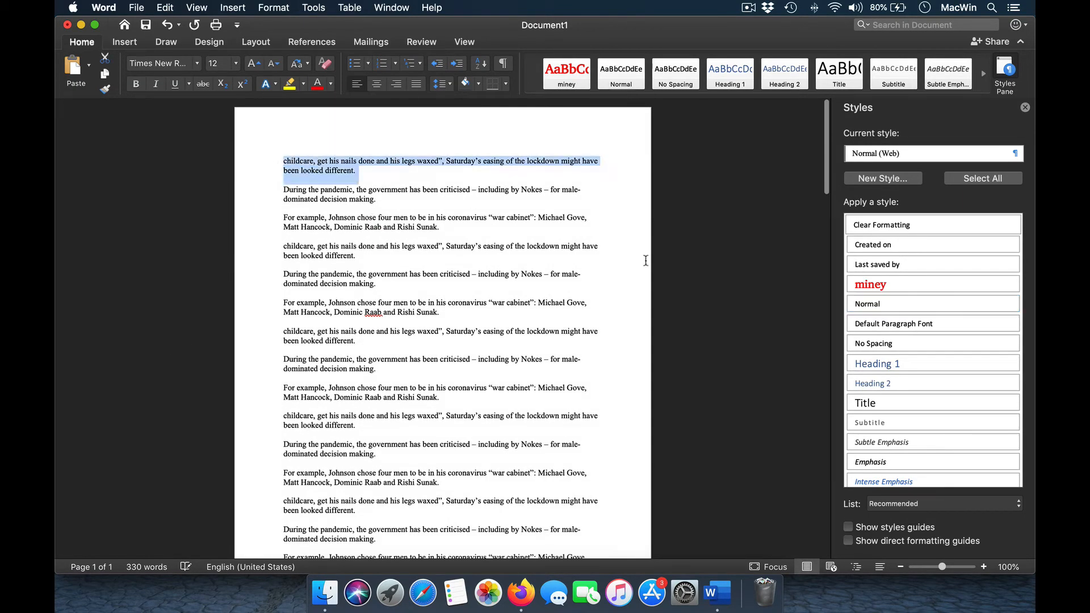
{"action": "left_click", "coordinate": [934, 283]}
{"action": "left_click", "coordinate": [463, 318]}
Split the document window into two panes and move the divider up to make the upper pane smaller.
{"action": "scroll", "coordinate": [464, 318], "scroll_direction": "down", "scroll_amount": 10}
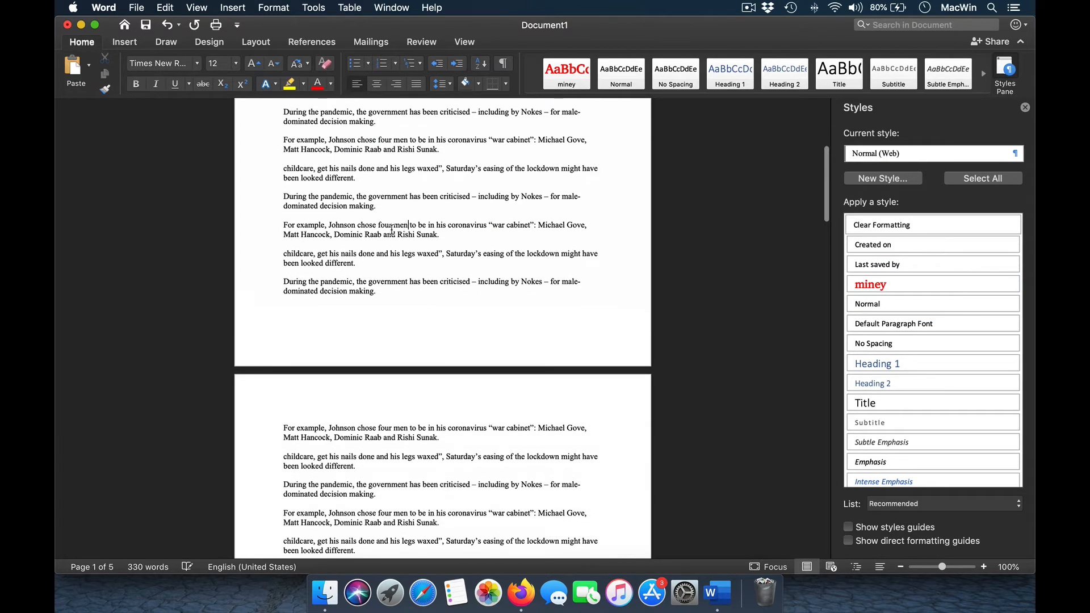
{"action": "left_click", "coordinate": [392, 7]}
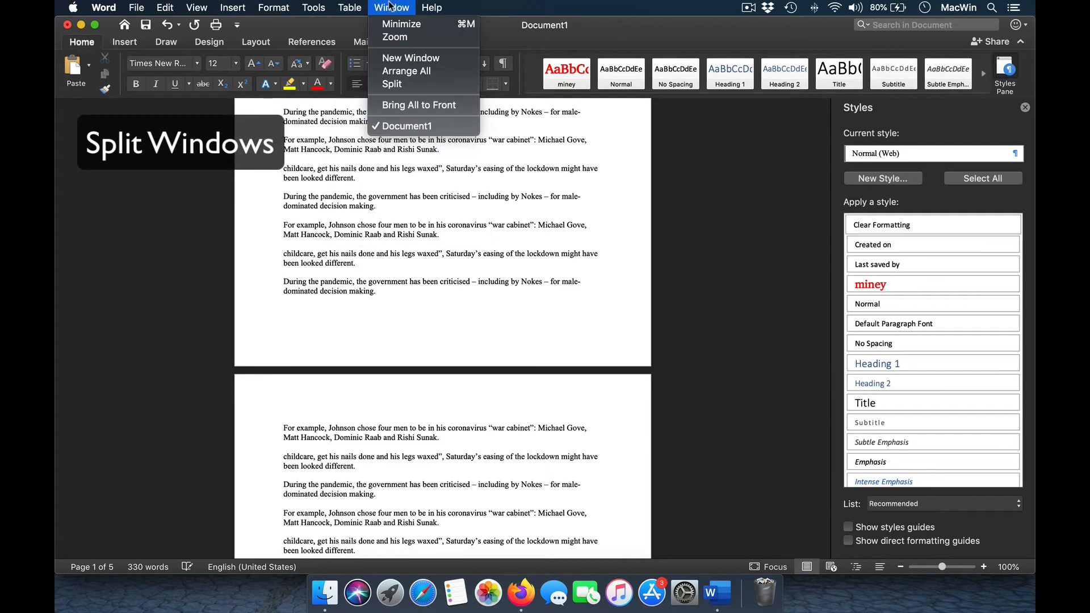
{"action": "left_click", "coordinate": [392, 83]}
{"action": "scroll", "coordinate": [455, 287], "scroll_direction": "down", "scroll_amount": 5}
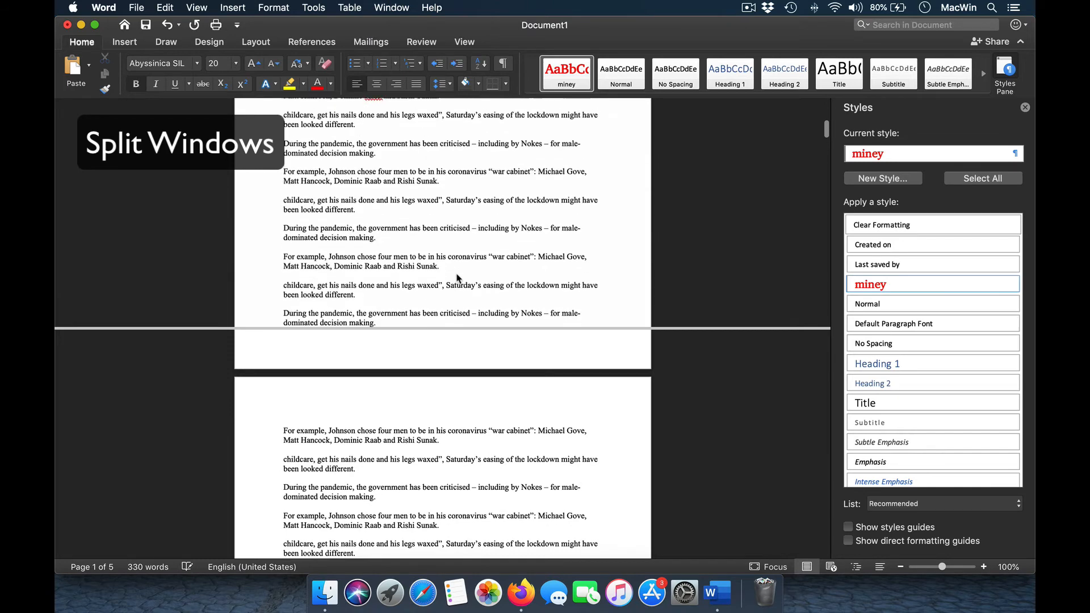
{"action": "left_click_drag", "start_coordinate": [466, 327], "coordinate": [479, 275]}
Remove the split so the document window shows a single pane again.
{"action": "scroll", "coordinate": [467, 231], "scroll_direction": "up", "scroll_amount": 6}
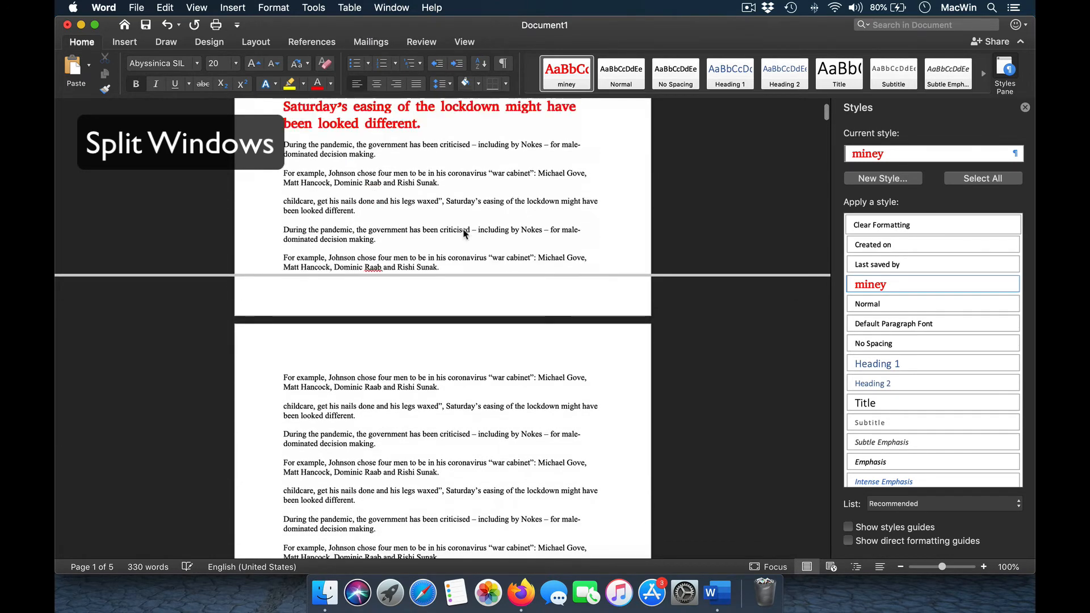
{"action": "scroll", "coordinate": [480, 479], "scroll_direction": "down", "scroll_amount": 8}
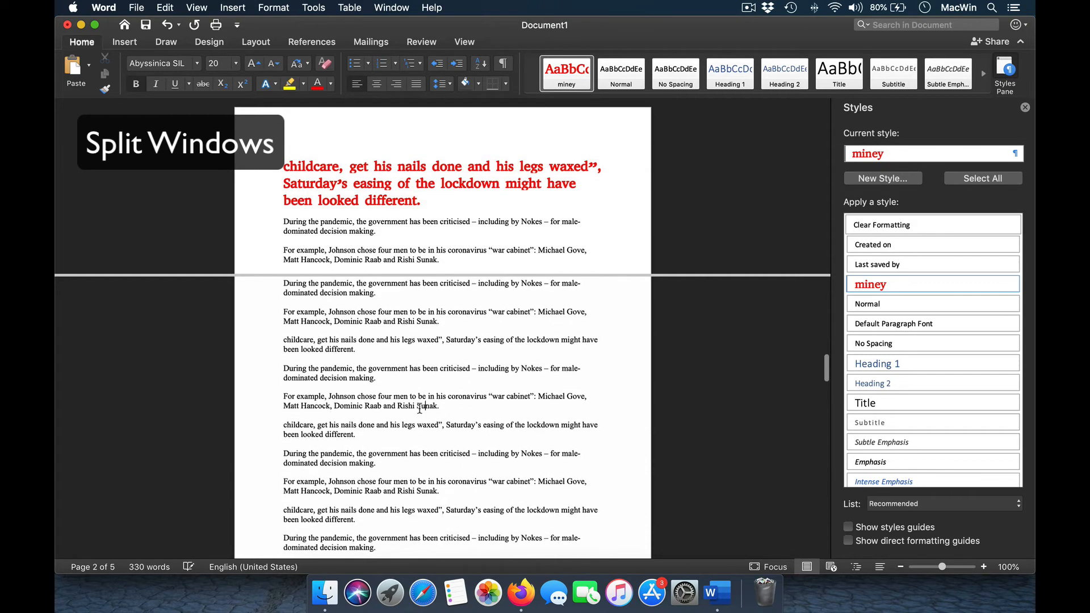
{"action": "left_click", "coordinate": [418, 396]}
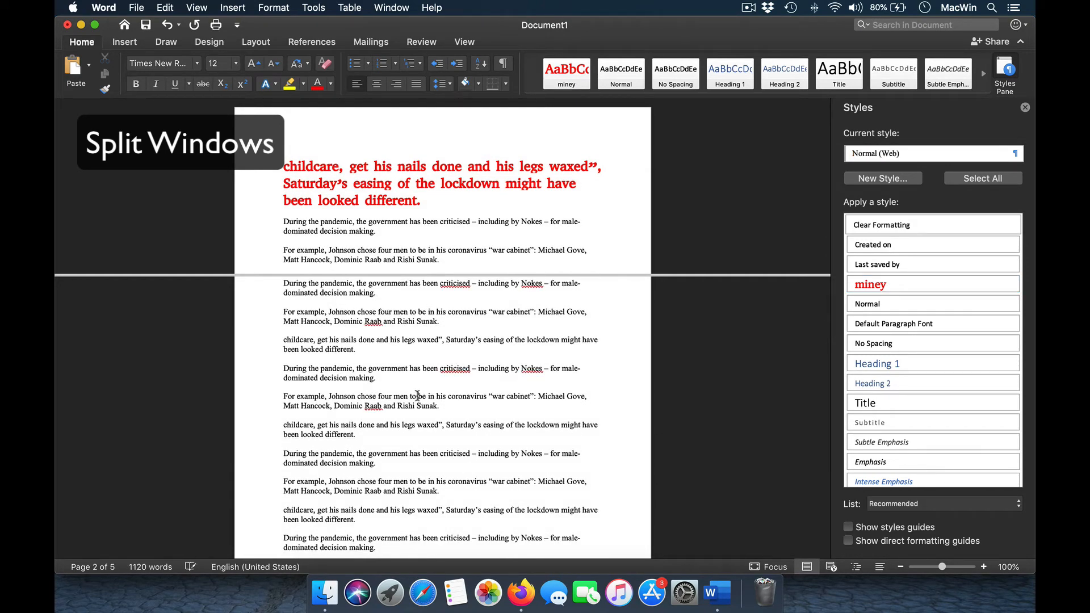
{"action": "scroll", "coordinate": [417, 396], "scroll_direction": "up", "scroll_amount": 10}
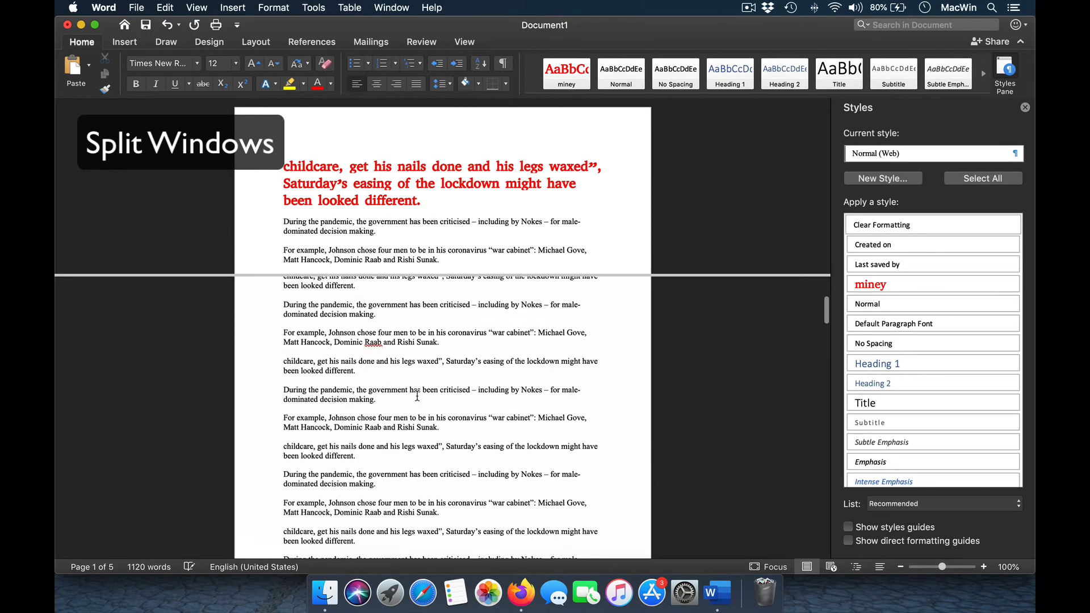
{"action": "left_click", "coordinate": [396, 7]}
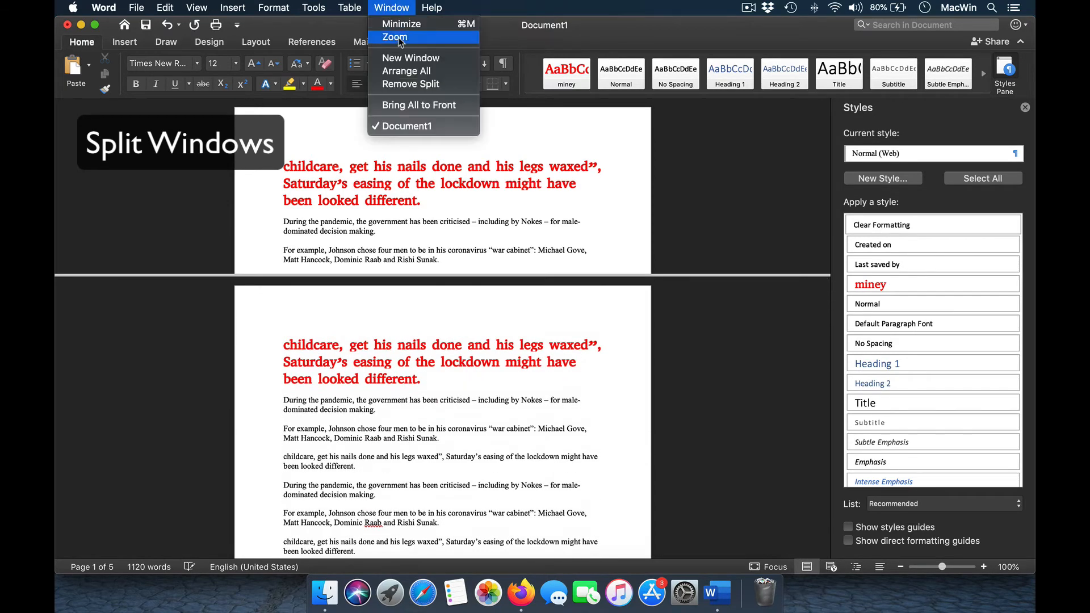
{"action": "left_click", "coordinate": [405, 85]}
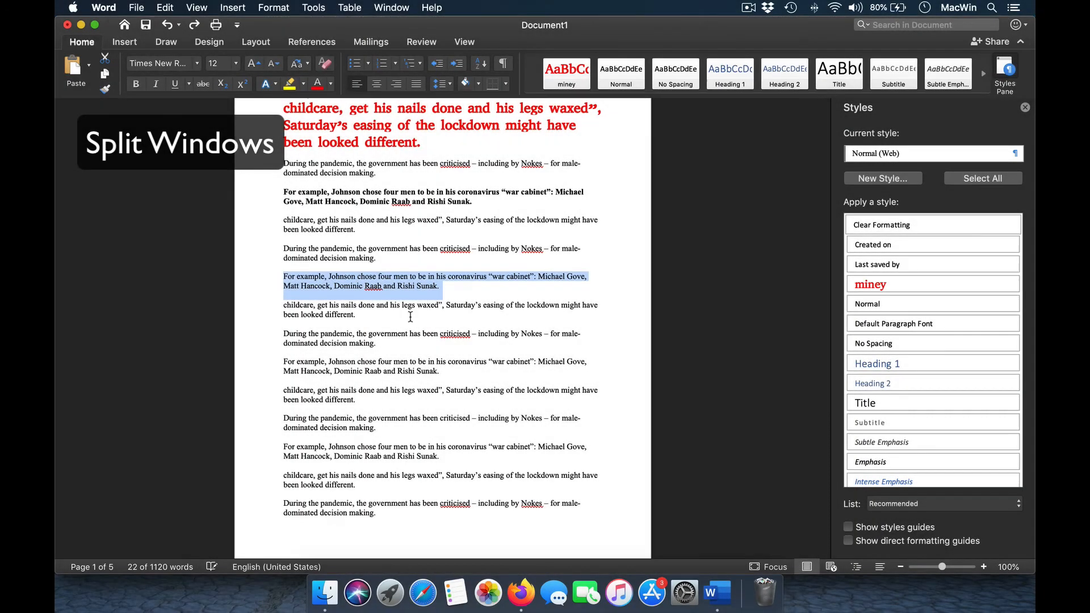
Bold the opening of the second "For example, Johnson chose four men" paragraph, up to the word "coronavirus".
{"action": "left_click", "coordinate": [356, 314]}
{"action": "left_click_drag", "start_coordinate": [488, 277], "coordinate": [260, 274]}
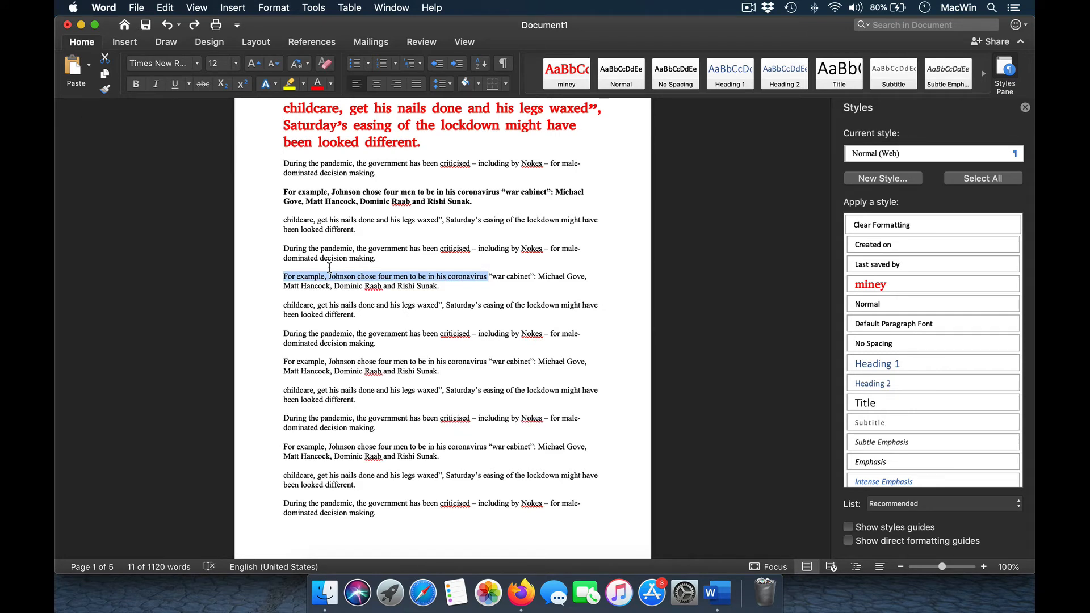
{"action": "key", "text": "super+b"}
Italicise the text from "legs waxed" through the end of the following "During the pandemic" paragraph and set it to 26 pt.
{"action": "left_click_drag", "start_coordinate": [380, 348], "coordinate": [404, 302]}
{"action": "key", "text": "super+i"}
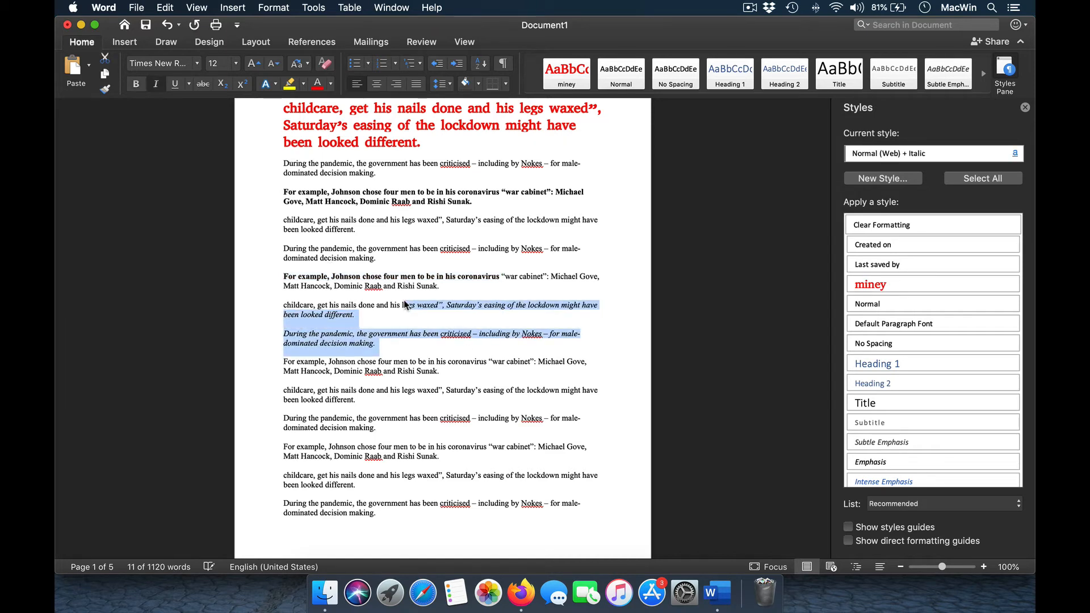
{"action": "left_click", "coordinate": [236, 63]}
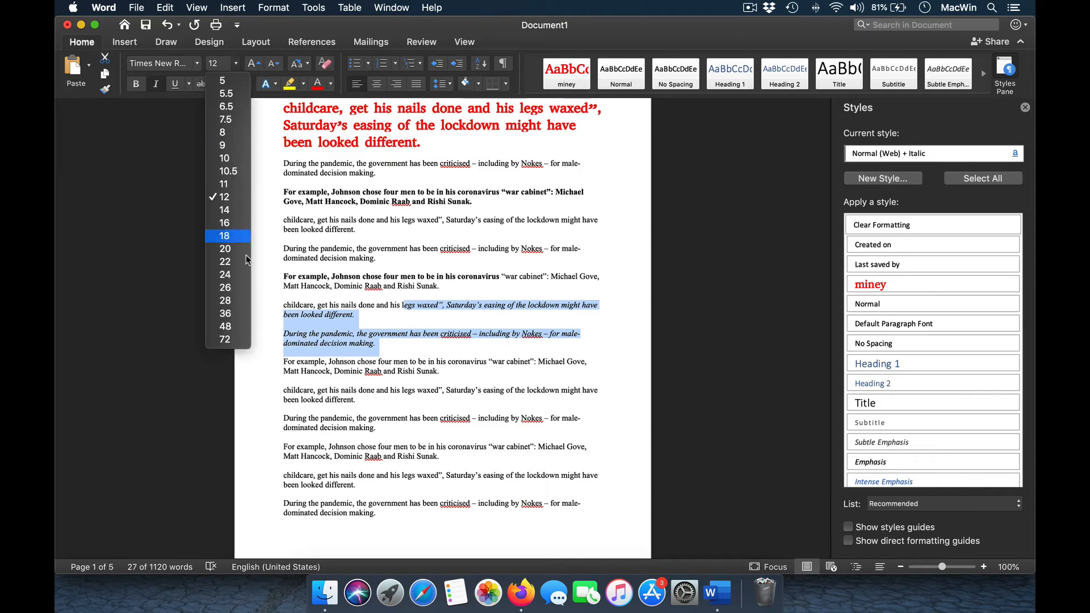
{"action": "left_click", "coordinate": [227, 281]}
{"action": "left_click", "coordinate": [455, 356]}
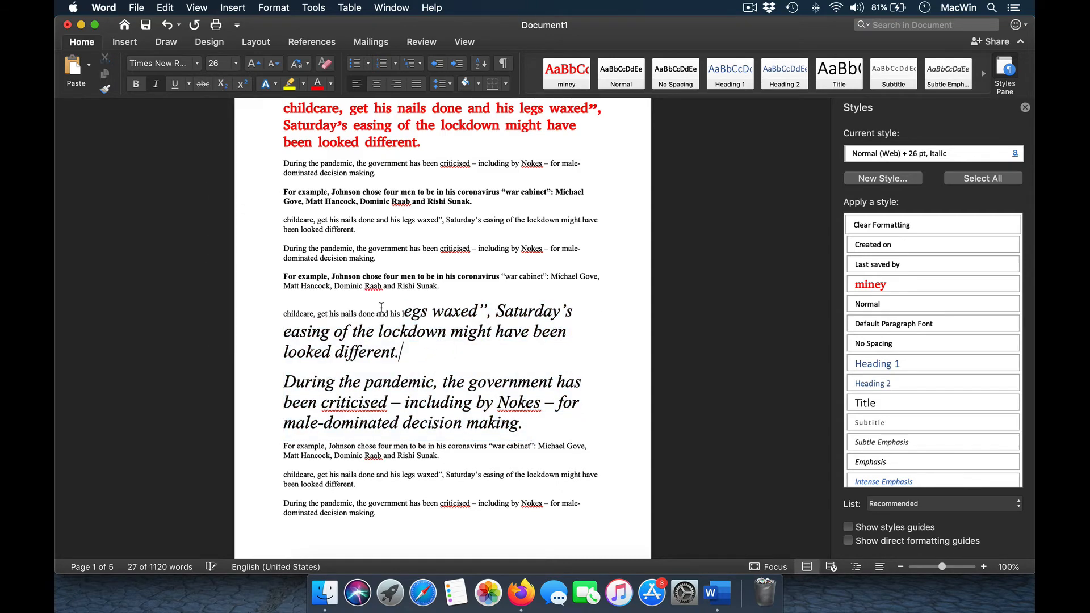
Reset the first through third "For example" paragraphs and everything between them to plain text, clearing the bold, italic and size changes.
{"action": "left_click_drag", "start_coordinate": [282, 193], "coordinate": [484, 458]}
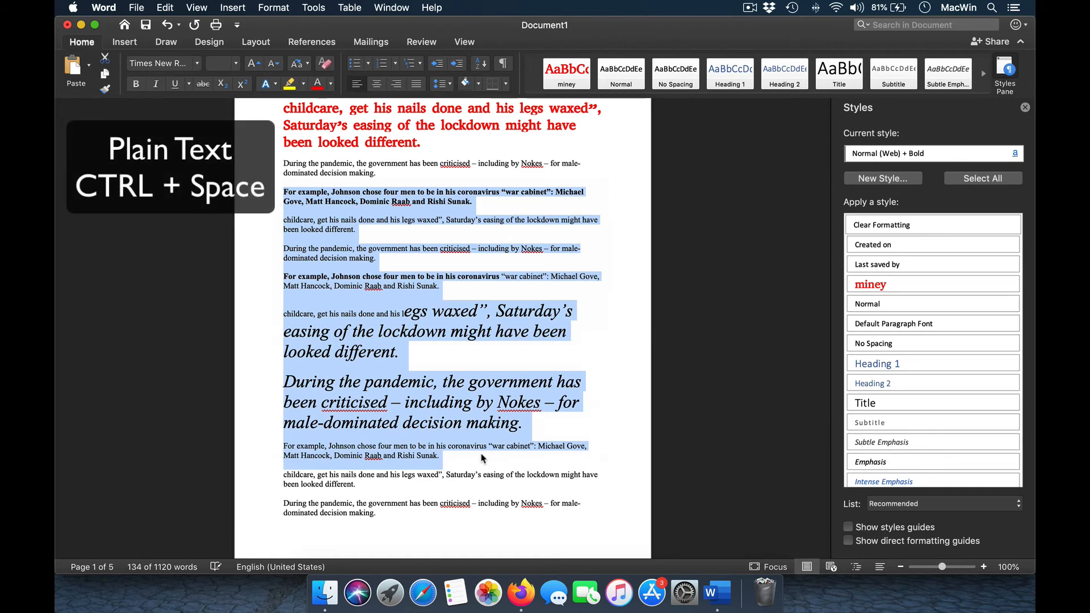
{"action": "key", "text": "ctrl+space"}
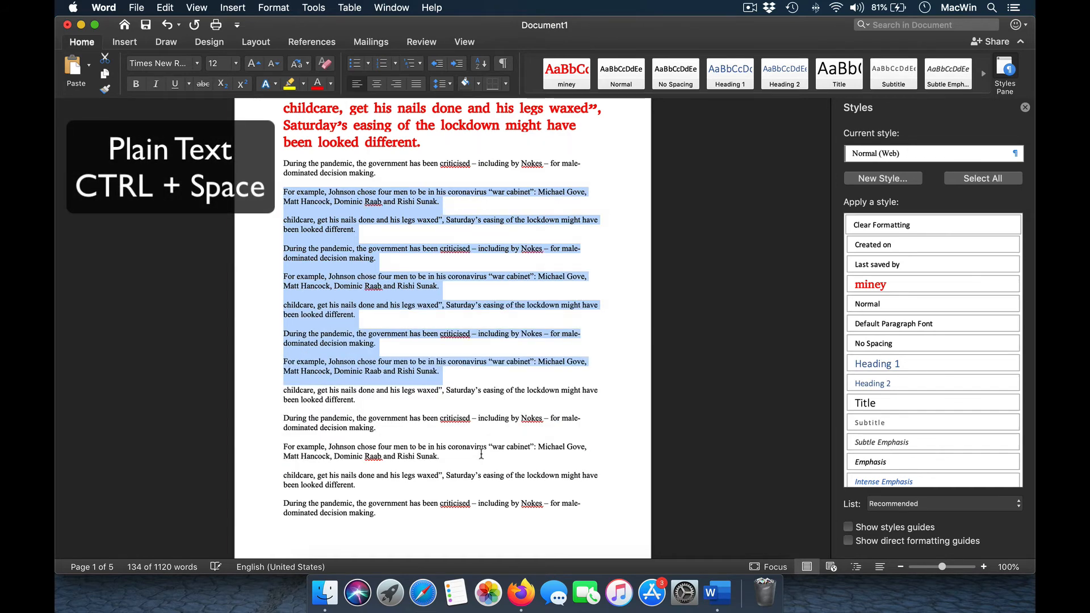
Delete the whole article text and continue in a new blank document.
{"action": "scroll", "coordinate": [391, 435], "scroll_direction": "down", "scroll_amount": 3}
{"action": "scroll", "coordinate": [391, 435], "scroll_direction": "down", "scroll_amount": 10}
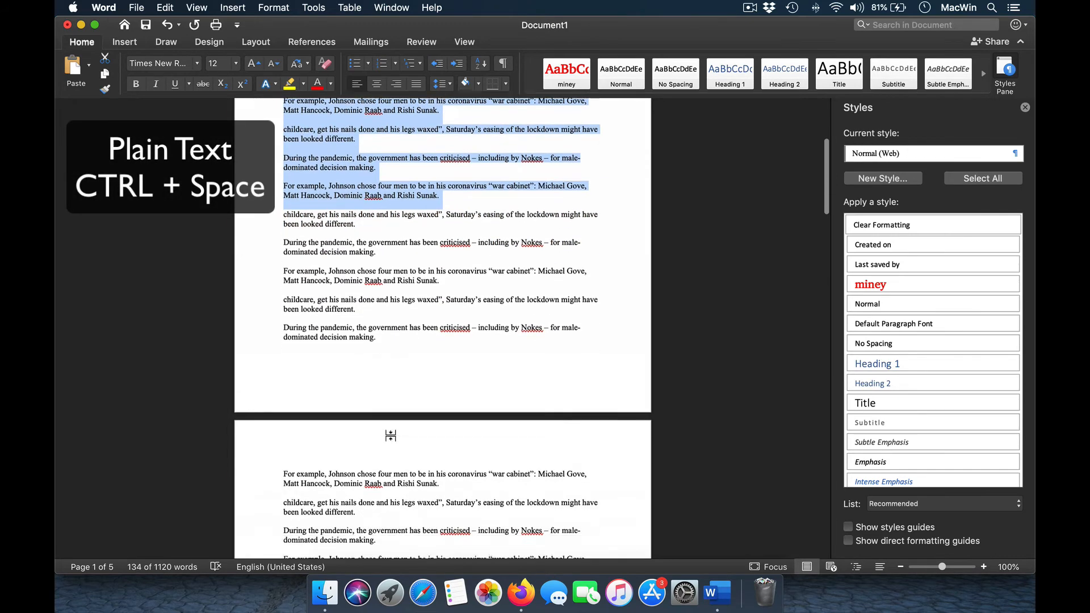
{"action": "scroll", "coordinate": [391, 435], "scroll_direction": "up", "scroll_amount": 10}
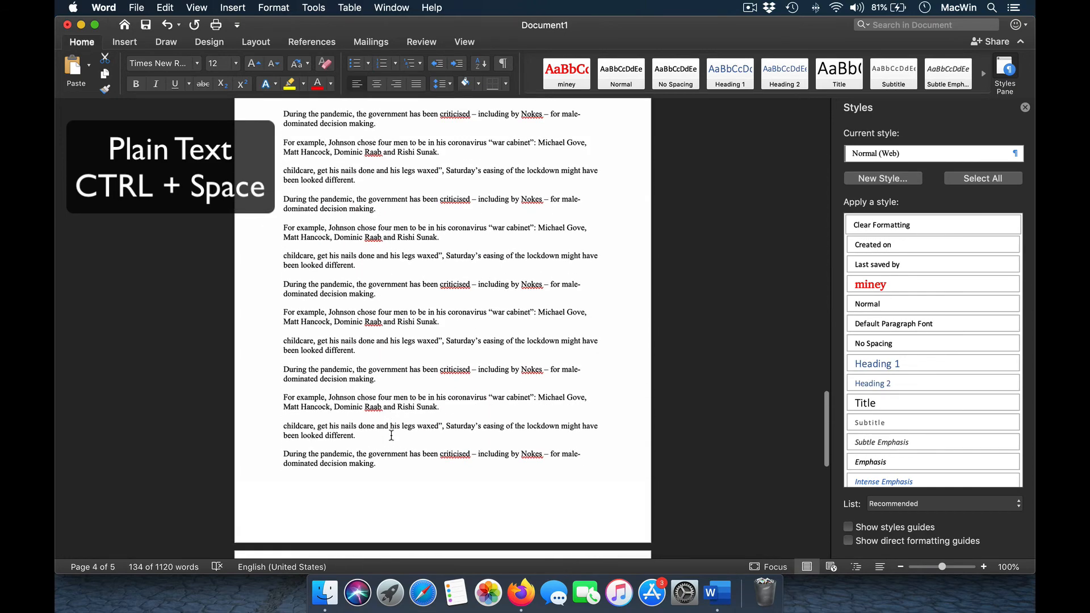
{"action": "key", "text": "super+a"}
{"action": "key", "text": "BackSpace"}
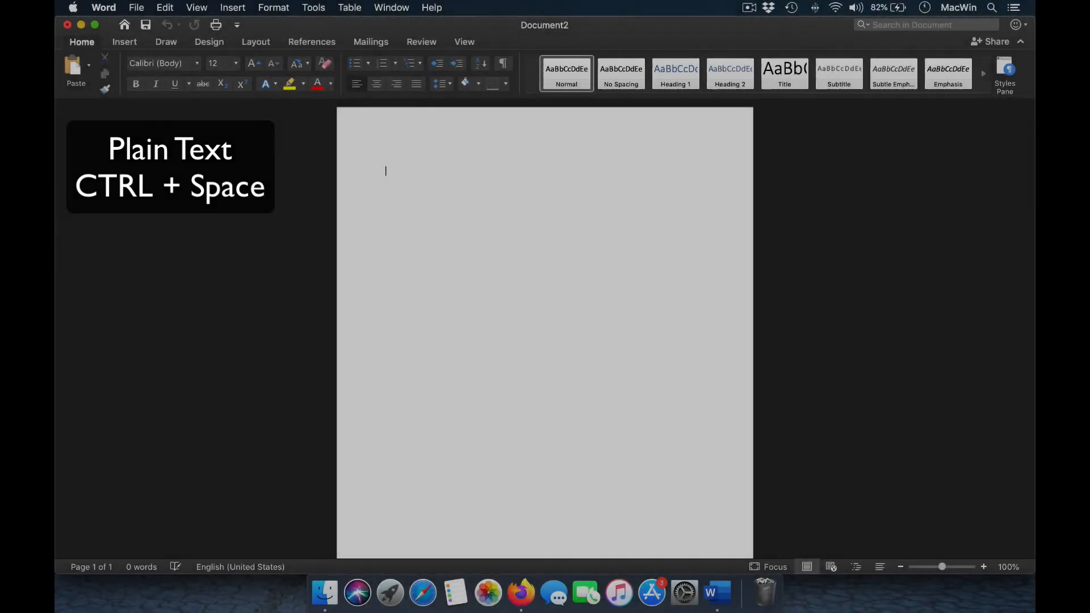
Enter Monday on the page and insert Friday on its own line directly above it.
{"action": "type", "text": "Monday"}
{"action": "key", "text": "Return"}
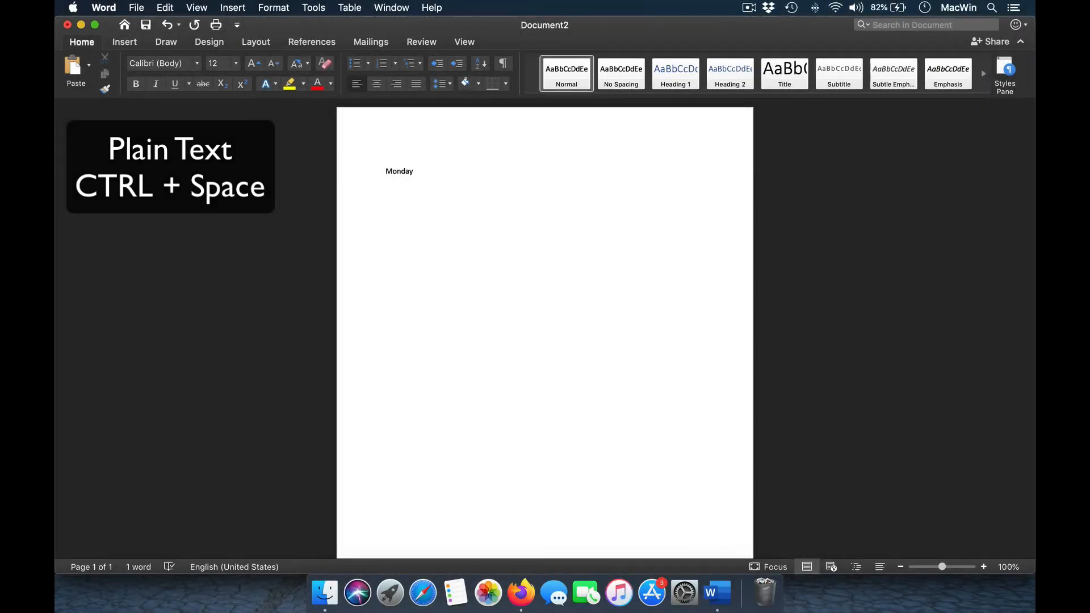
{"action": "key", "text": "Up"}
{"action": "key", "text": "Return"}
{"action": "key", "text": "Up"}
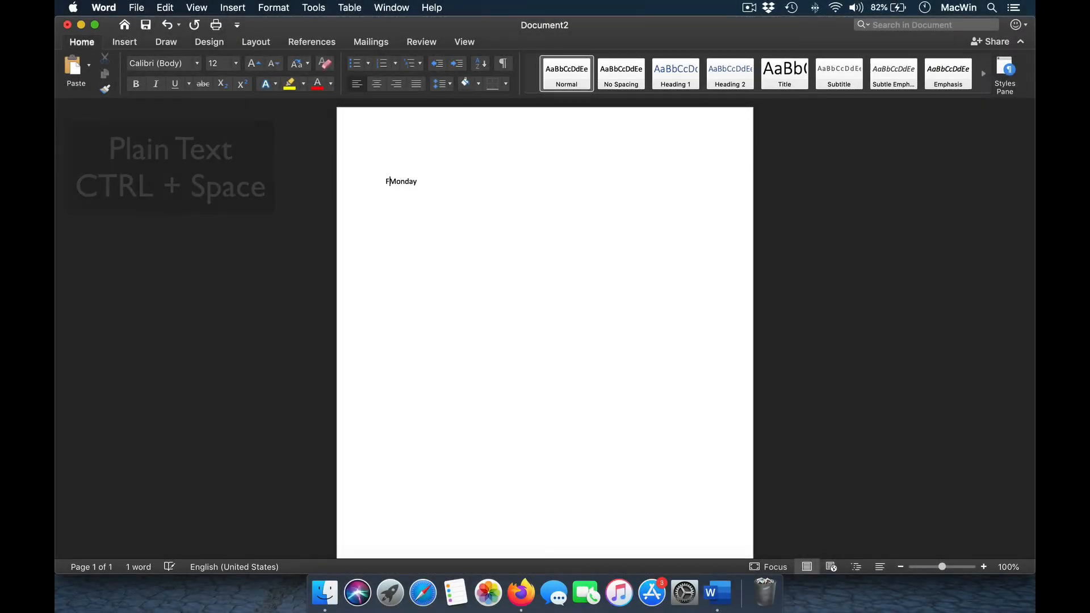
{"action": "type", "text": "Friday"}
{"action": "key", "text": "Return"}
{"action": "key", "text": "Down"}
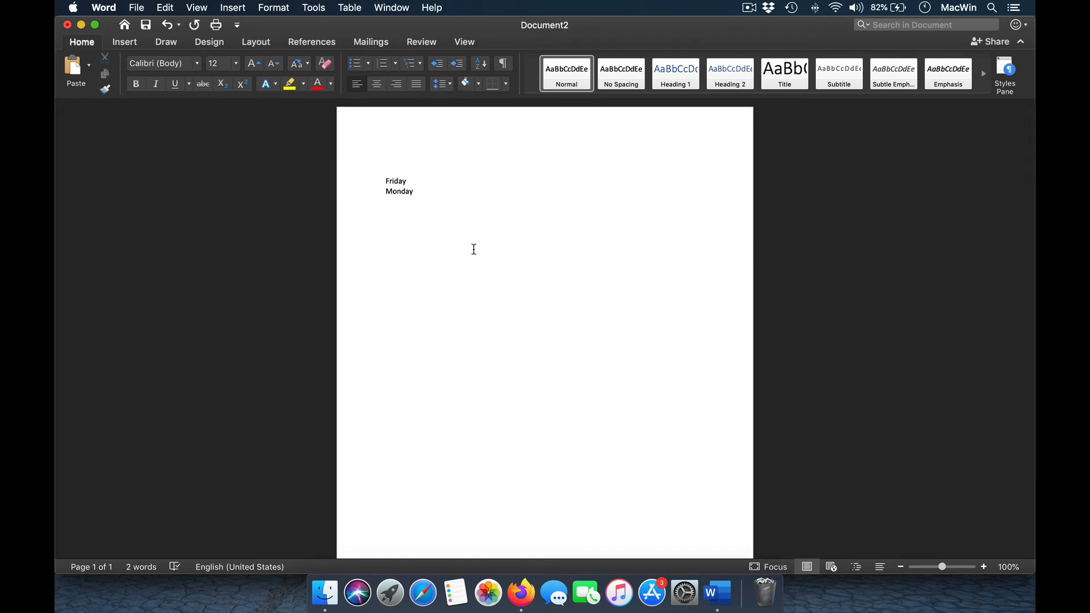
Add Thursday, Tuesday and Wednesday on separate lines below Monday.
{"action": "type", "text": "Tue"}
{"action": "type", "text": "ur"}
{"action": "key", "text": "Return"}
{"action": "key", "text": "Return"}
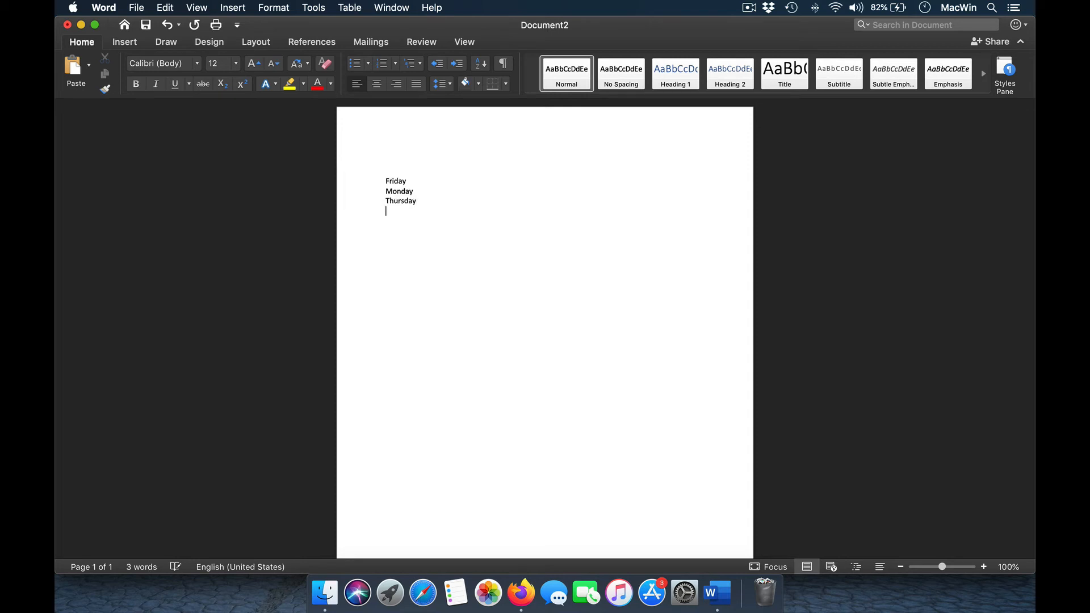
{"action": "type", "text": "tues"}
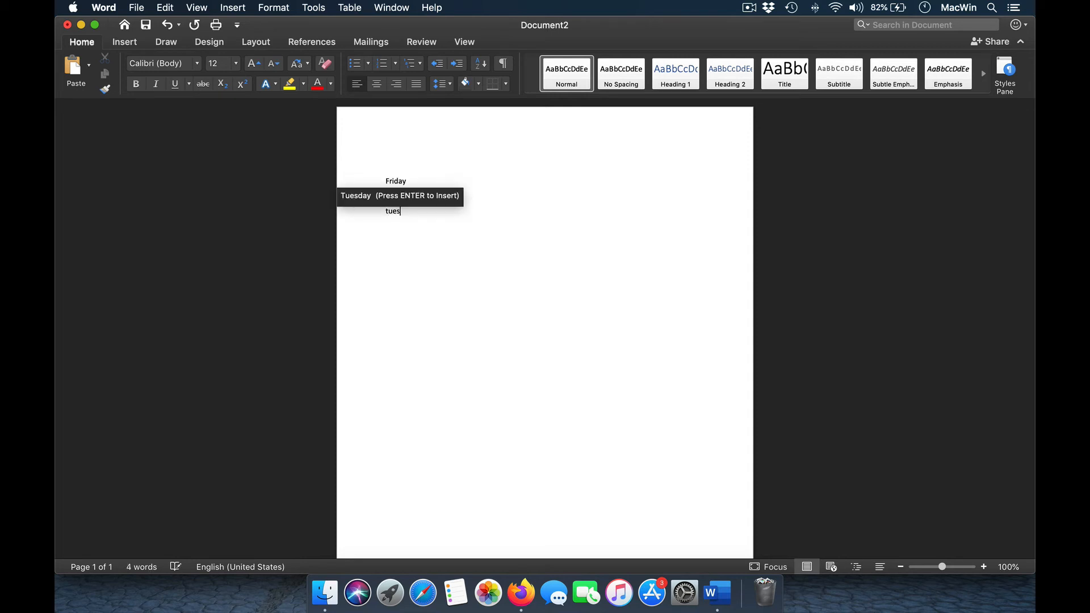
{"action": "key", "text": "Return"}
{"action": "key", "text": "Return"}
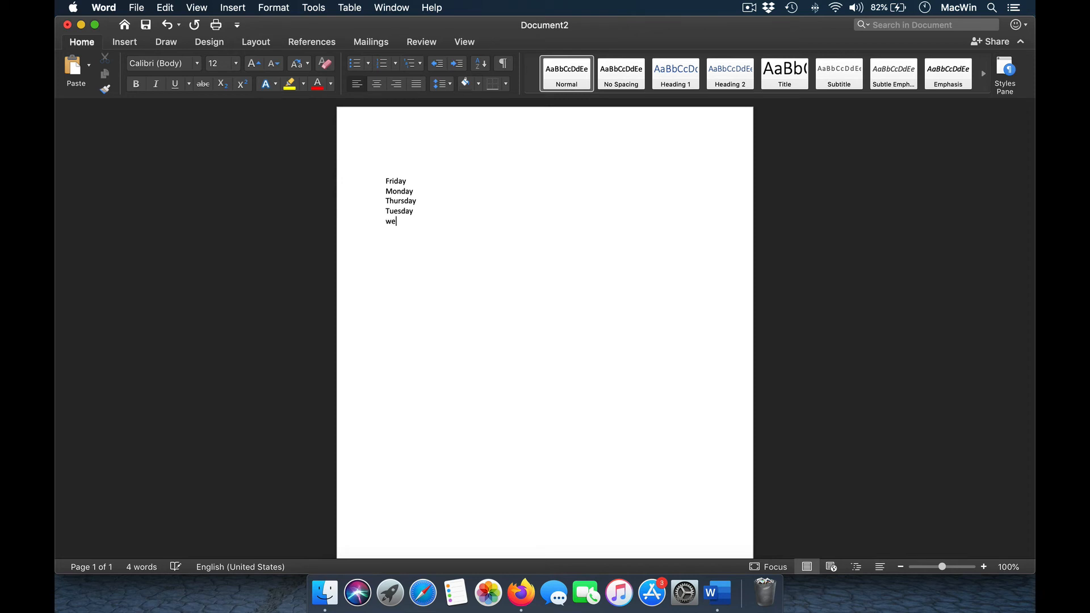
{"action": "type", "text": "wednesday"}
Cut Monday, Tuesday, Wednesday, Thursday and Friday one after another, in weekday order, to the Spike.
{"action": "triple_click", "coordinate": [394, 193]}
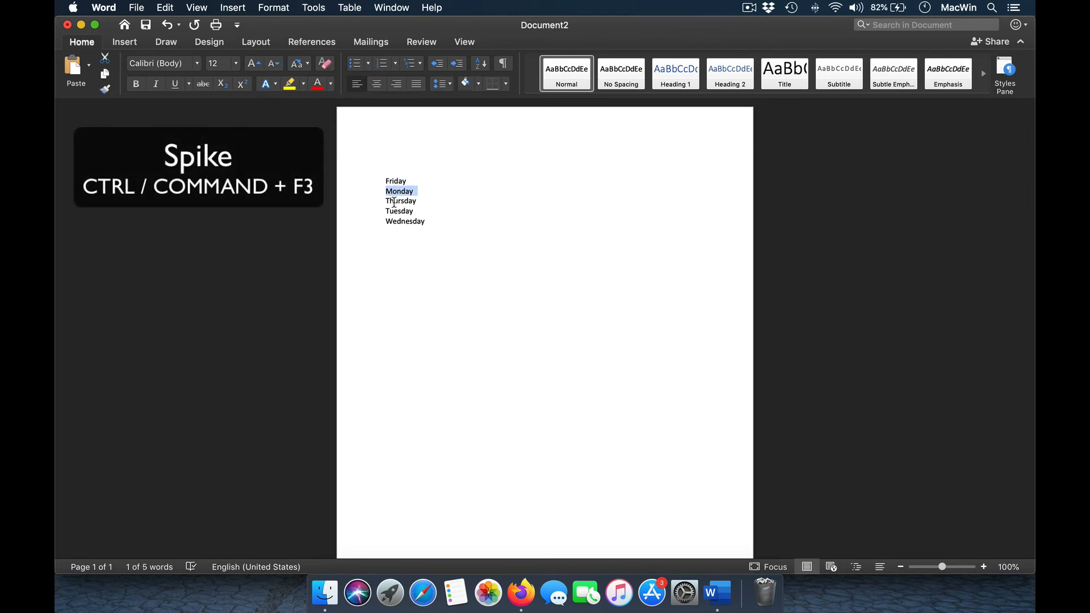
{"action": "key", "text": "super+F3"}
{"action": "triple_click", "coordinate": [404, 200]}
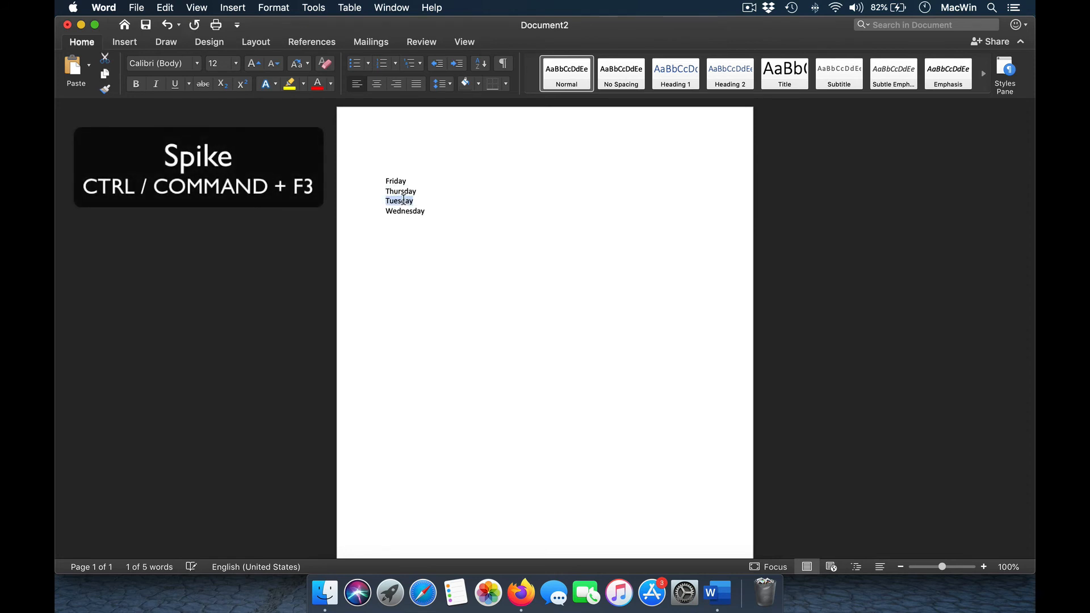
{"action": "key", "text": "super+F3"}
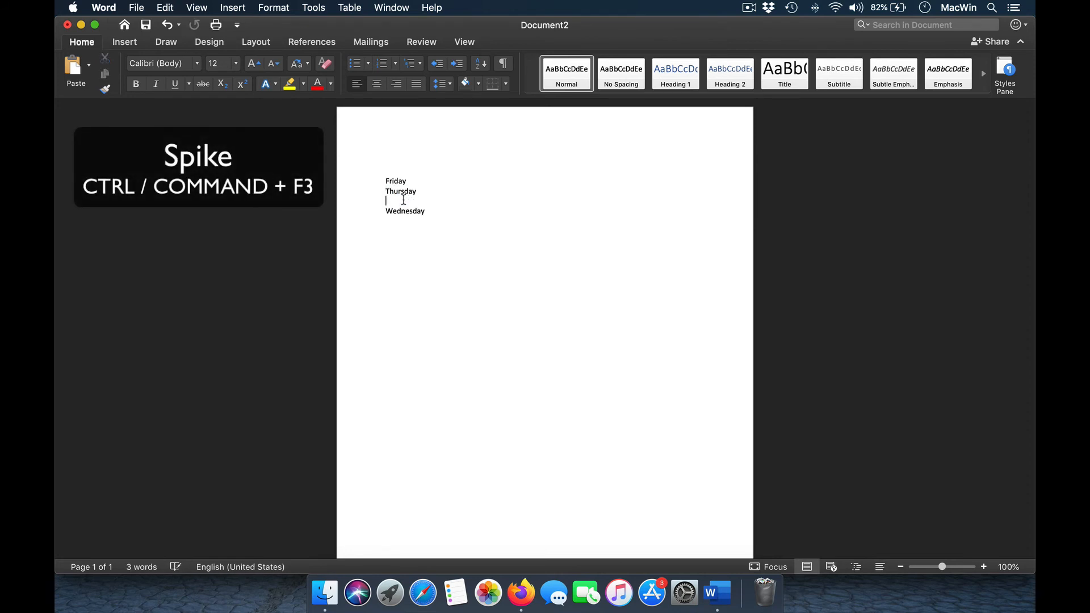
{"action": "triple_click", "coordinate": [402, 208]}
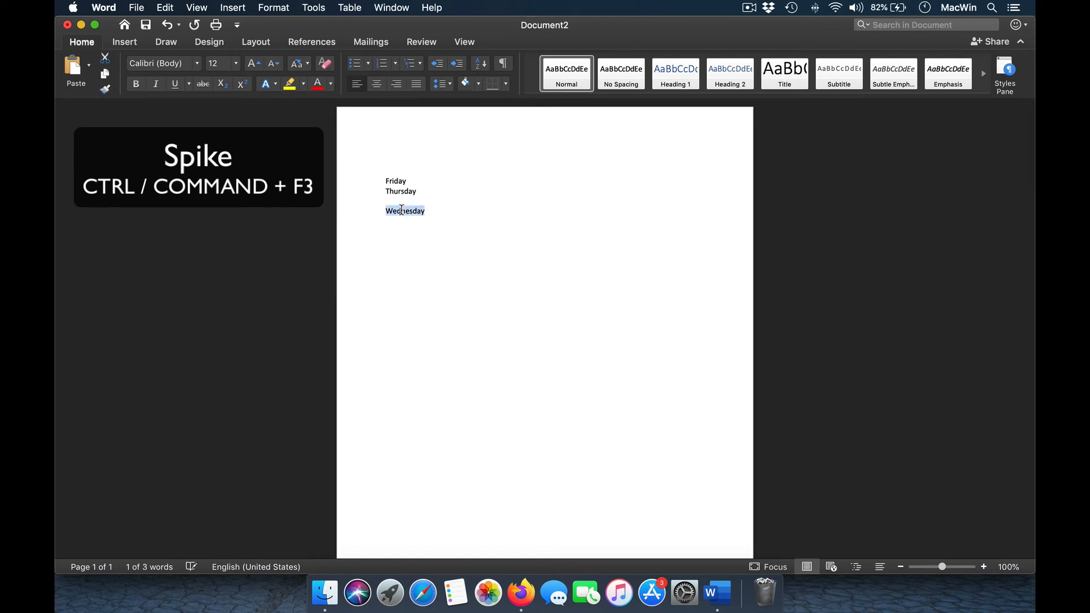
{"action": "key", "text": "super+F3"}
{"action": "triple_click", "coordinate": [397, 192]}
{"action": "key", "text": "super+F3"}
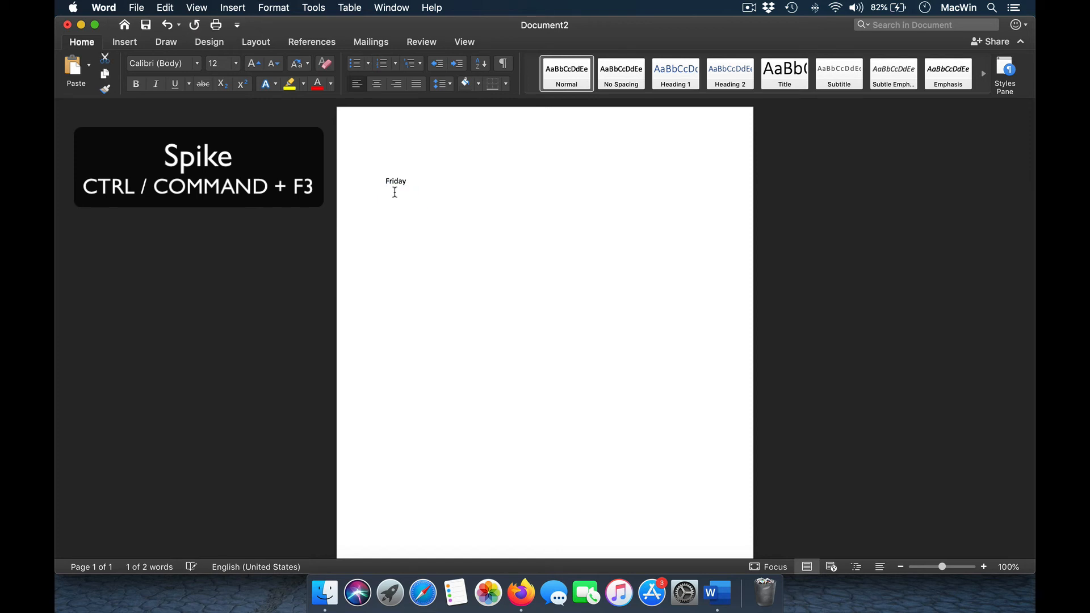
{"action": "triple_click", "coordinate": [391, 181]}
{"action": "key", "text": "super+F3"}
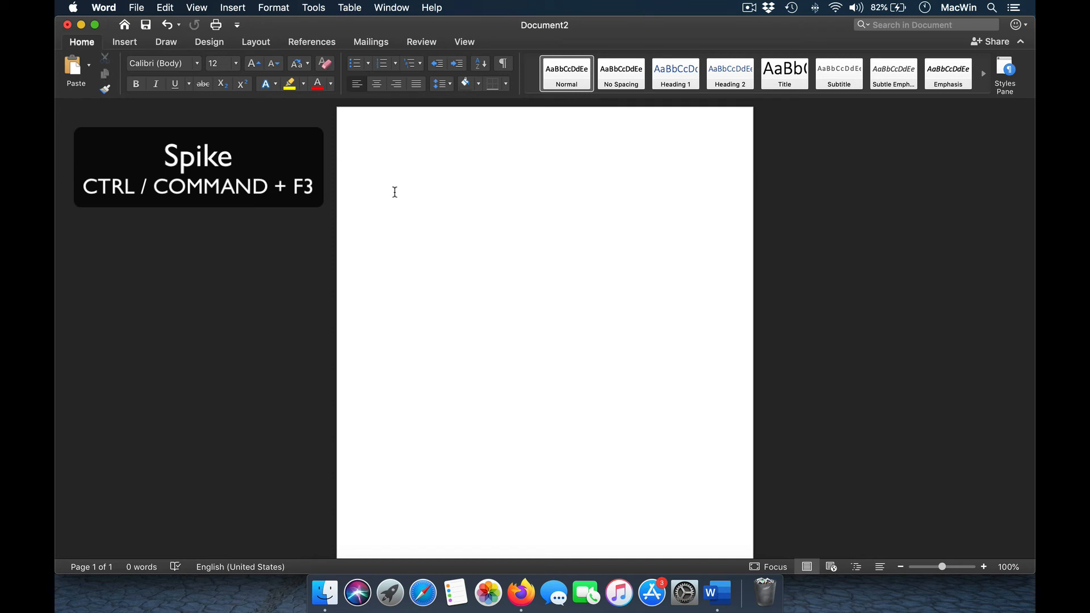
Insert the collected Spike contents on the page and delete the empty line below Monday.
{"action": "type", "text": "ke"}
{"action": "key", "text": "Return"}
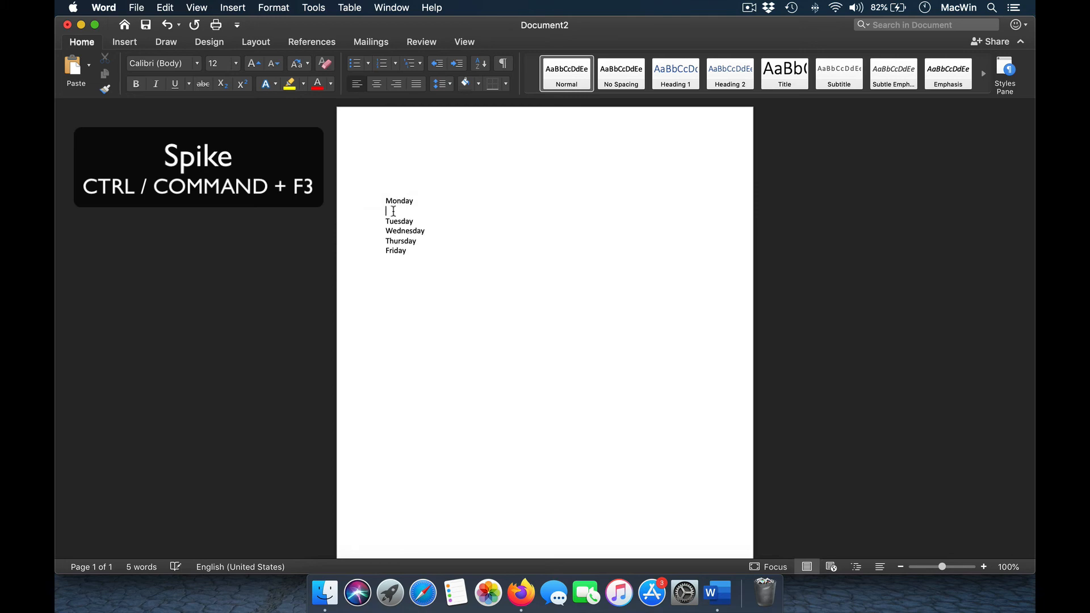
{"action": "left_click", "coordinate": [396, 210]}
{"action": "key", "text": "BackSpace"}
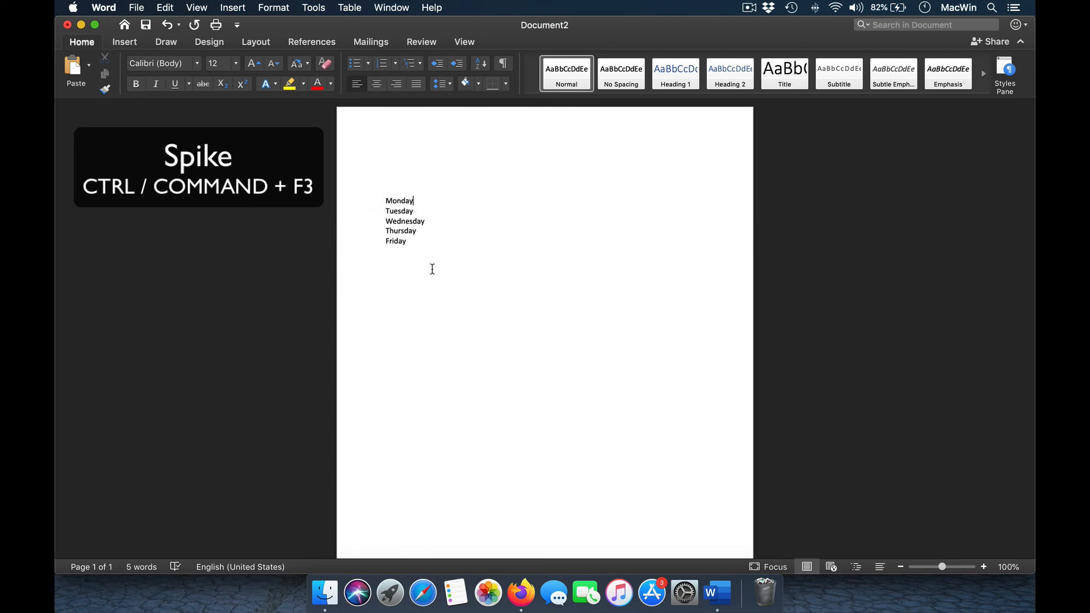